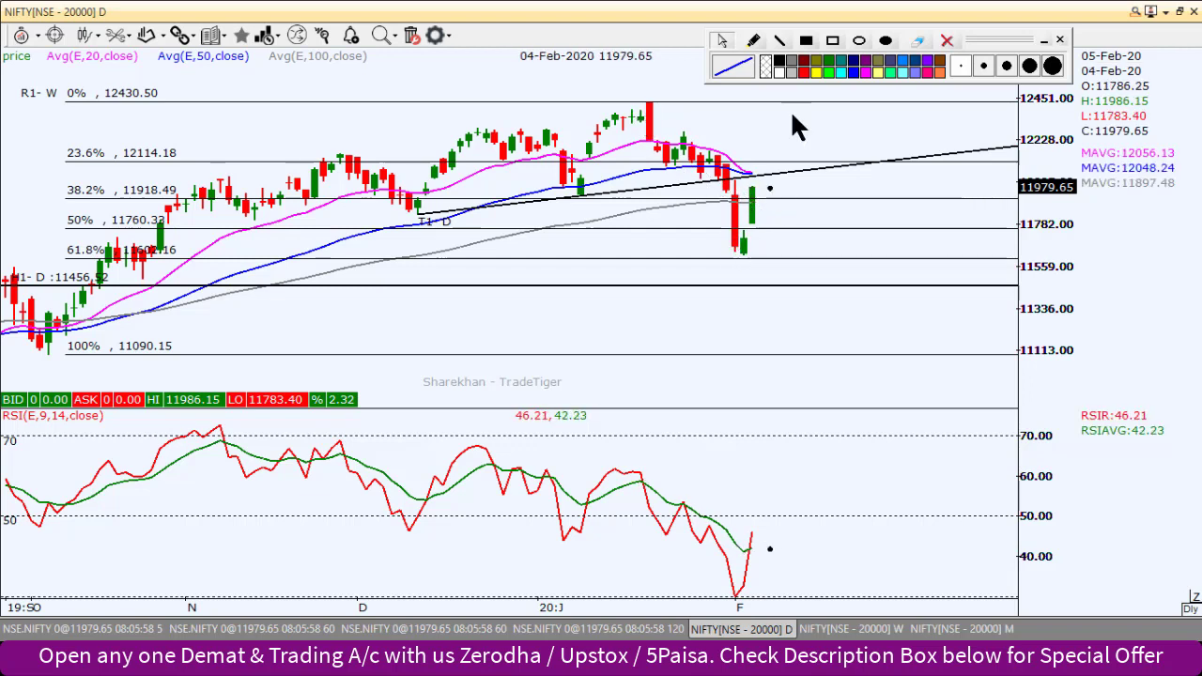
Freehand-sketch a blue zigzag rising from the latest NIFTY candle up past the black trendline.
{"action": "left_click", "coordinate": [753, 41]}
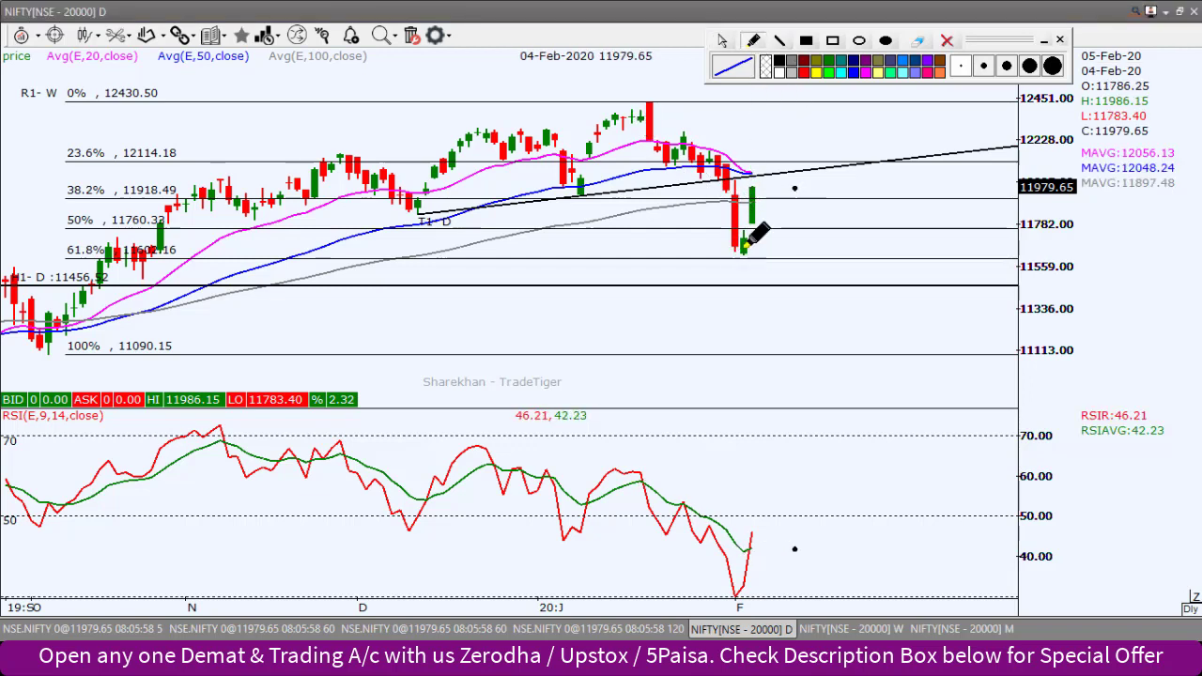
{"action": "left_click_drag", "start_coordinate": [743, 249], "coordinate": [751, 200]}
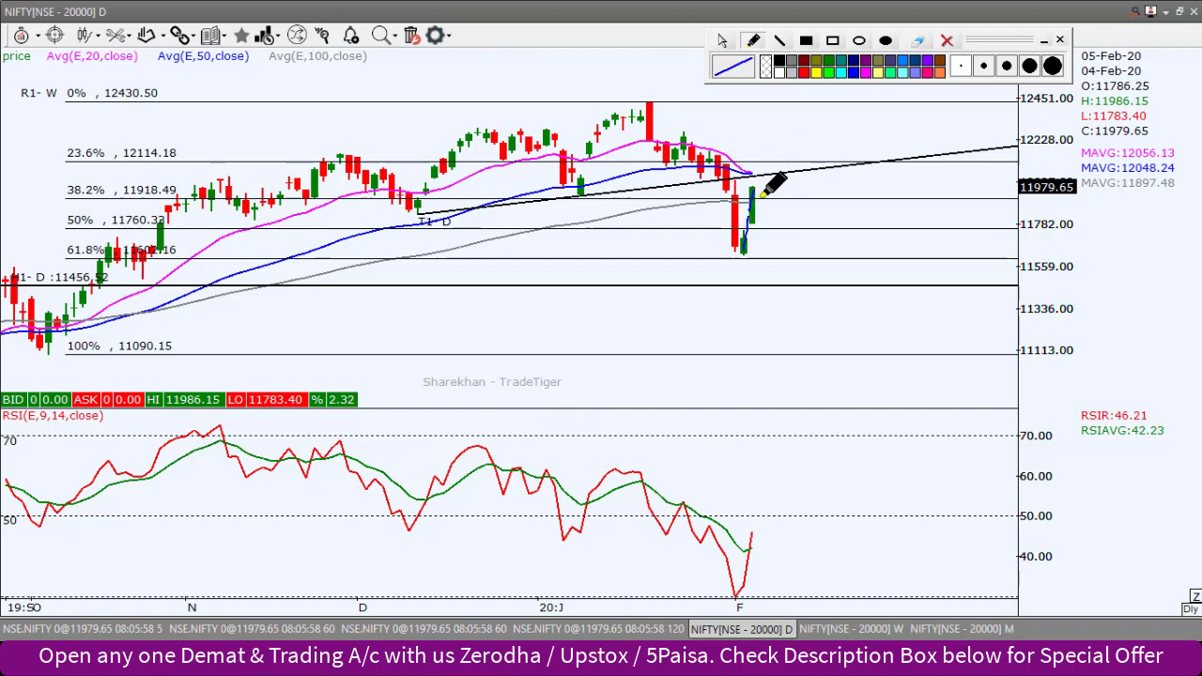
{"action": "mouse_move", "coordinate": [752, 191]}
{"action": "left_mouse_down"}
{"action": "mouse_move", "coordinate": [781, 197]}
{"action": "mouse_move", "coordinate": [791, 174]}
{"action": "mouse_move", "coordinate": [804, 192]}
{"action": "mouse_move", "coordinate": [822, 152]}
{"action": "mouse_move", "coordinate": [841, 170]}
{"action": "mouse_move", "coordinate": [867, 142]}
{"action": "left_mouse_up"}
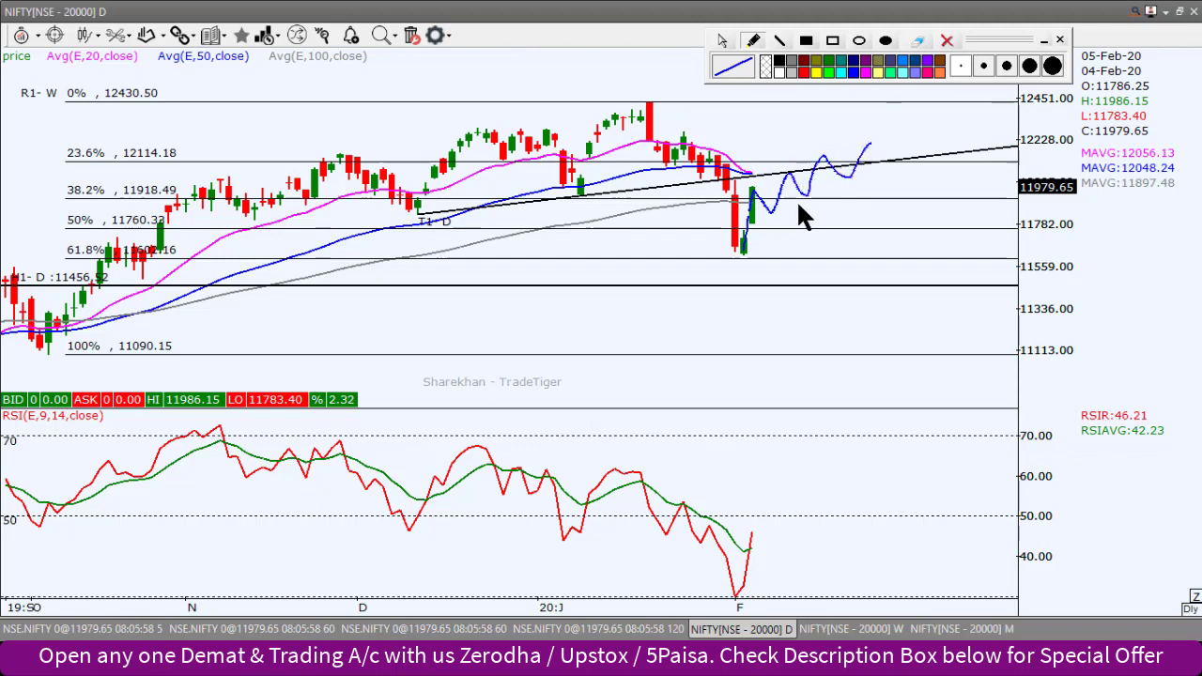
{"action": "mouse_move", "coordinate": [752, 191]}
{"action": "left_mouse_down"}
{"action": "mouse_move", "coordinate": [788, 178]}
{"action": "mouse_move", "coordinate": [776, 201]}
{"action": "mouse_move", "coordinate": [787, 212]}
{"action": "left_mouse_up"}
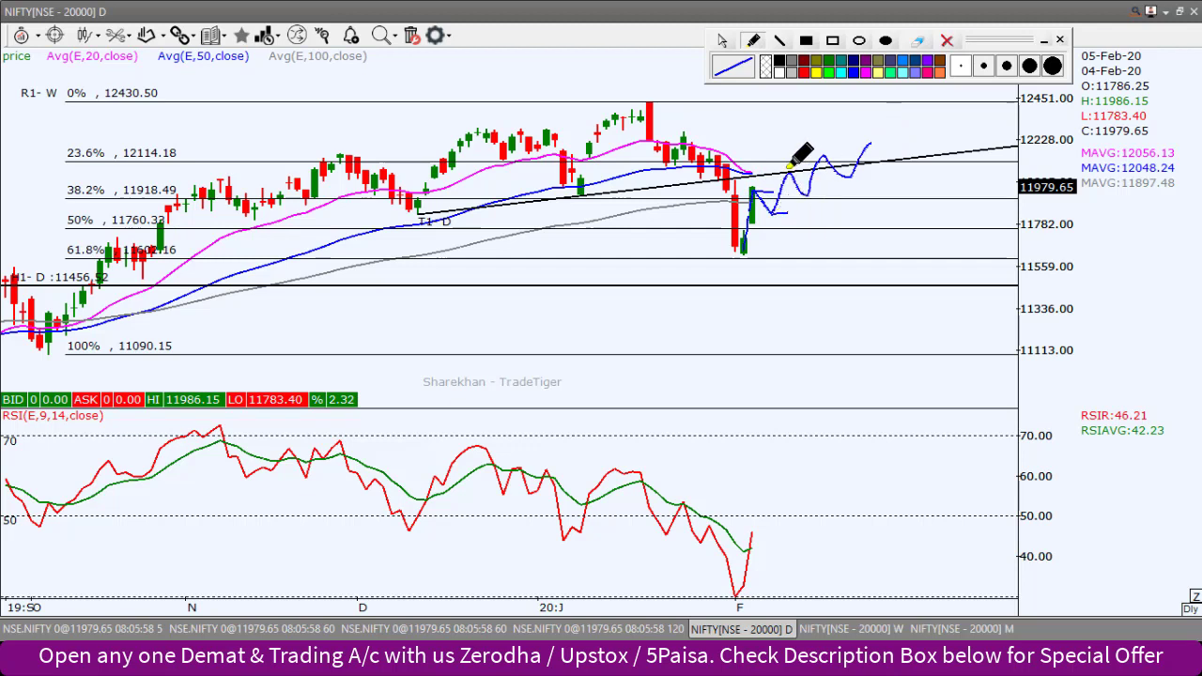
{"action": "left_click_drag", "start_coordinate": [806, 167], "coordinate": [825, 194]}
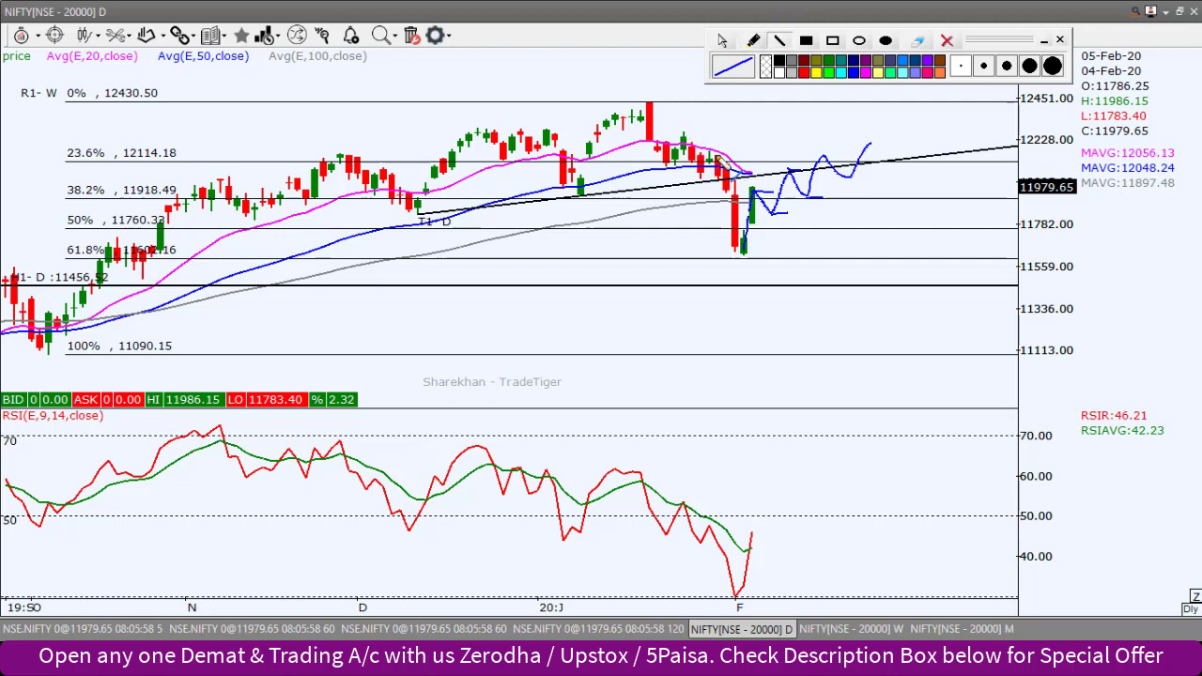
{"action": "left_click_drag", "start_coordinate": [740, 253], "coordinate": [741, 249]}
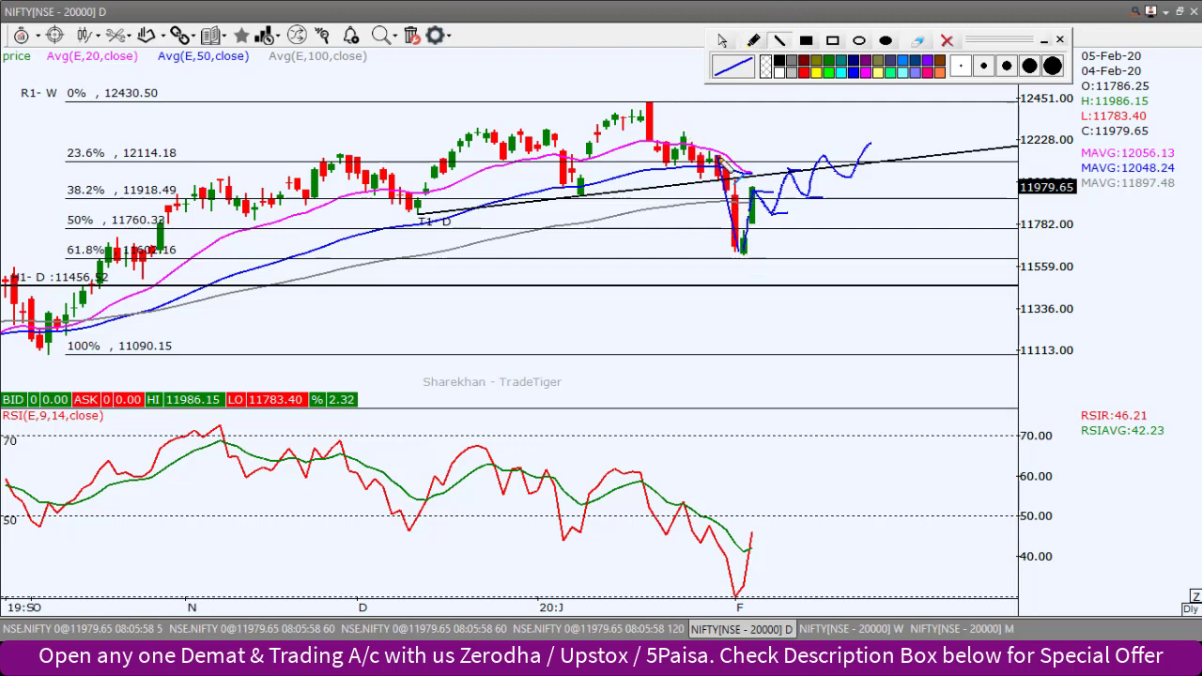
Draw blue lines: a horizontal near 11979, a rising line and a horizontal from the latest low.
{"action": "left_click_drag", "start_coordinate": [718, 159], "coordinate": [868, 162]}
{"action": "left_click_drag", "start_coordinate": [772, 270], "coordinate": [760, 279]}
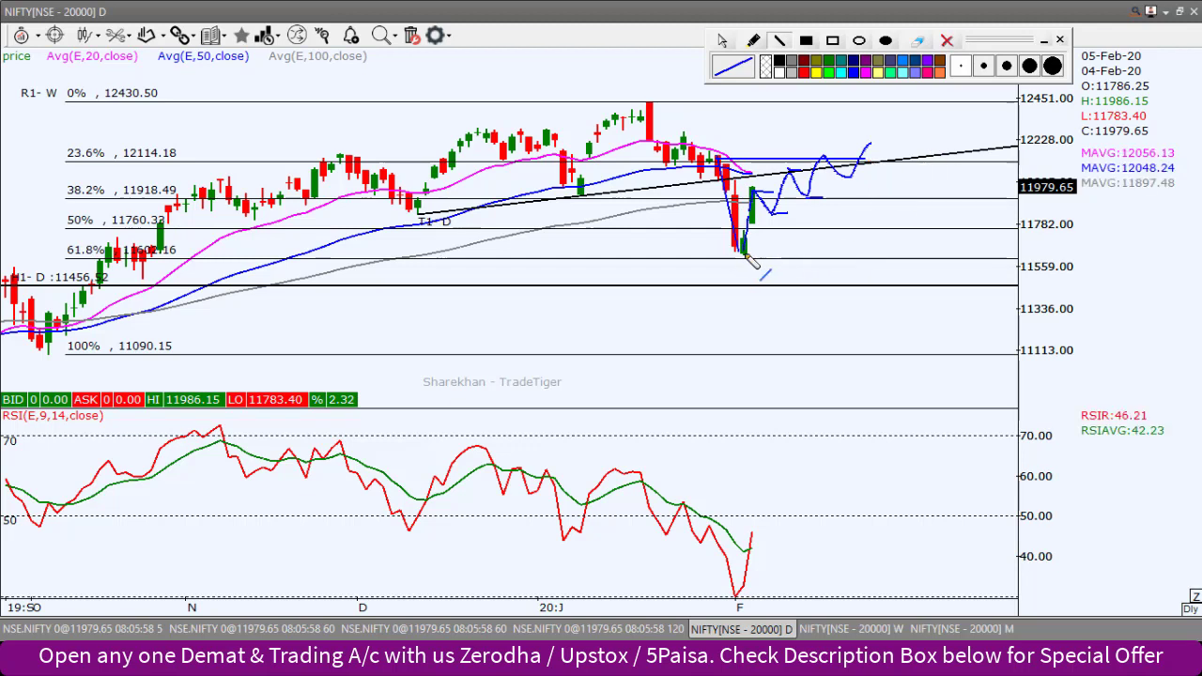
{"action": "left_click_drag", "start_coordinate": [778, 231], "coordinate": [854, 185]}
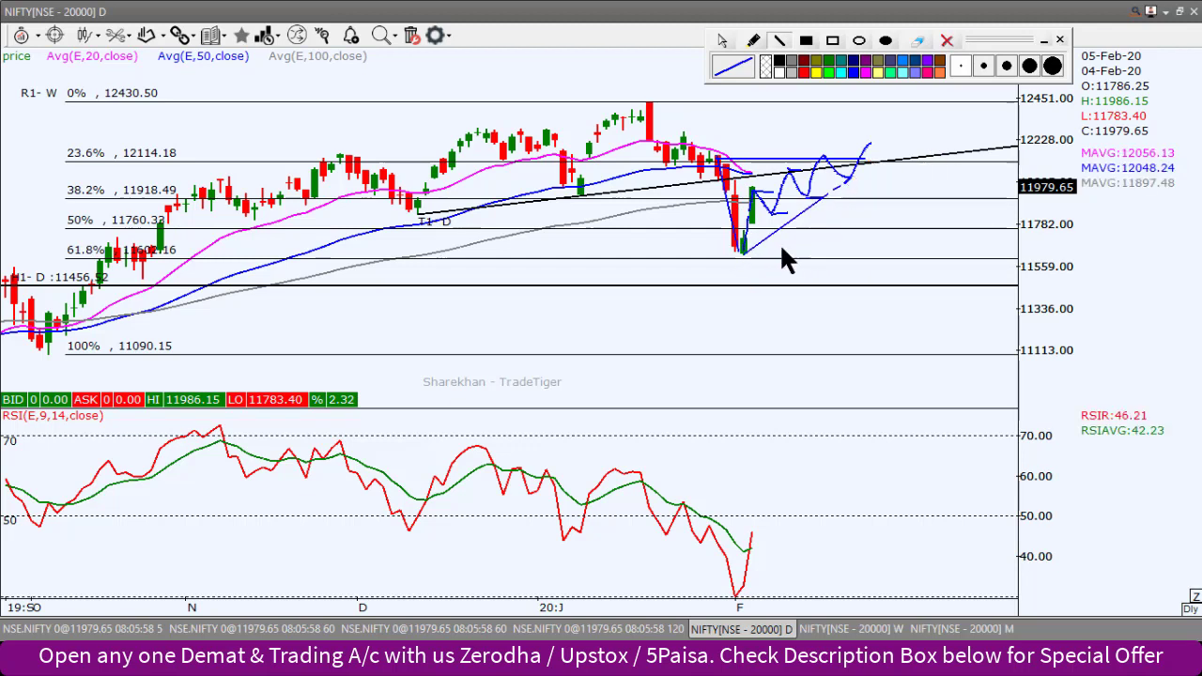
{"action": "left_click_drag", "start_coordinate": [795, 257], "coordinate": [892, 259]}
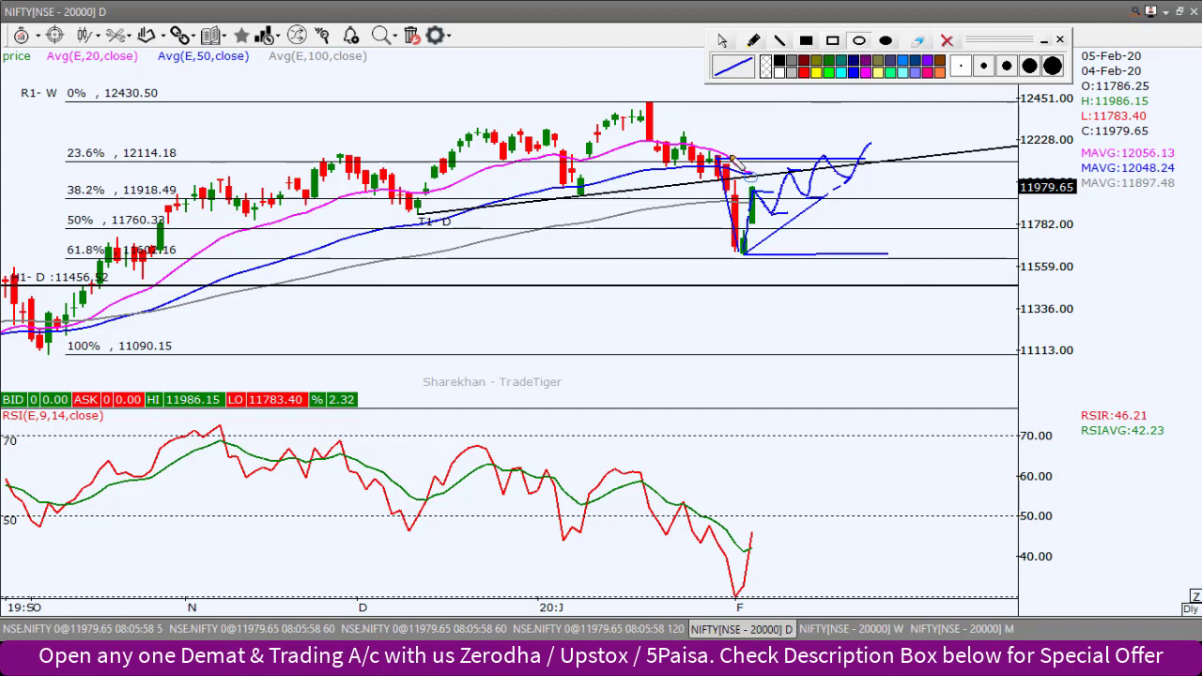
Circle the candles touching the trendline, then erase all blue drawings from the chart.
{"action": "left_click_drag", "start_coordinate": [744, 185], "coordinate": [738, 193]}
{"action": "left_click", "coordinate": [753, 40]}
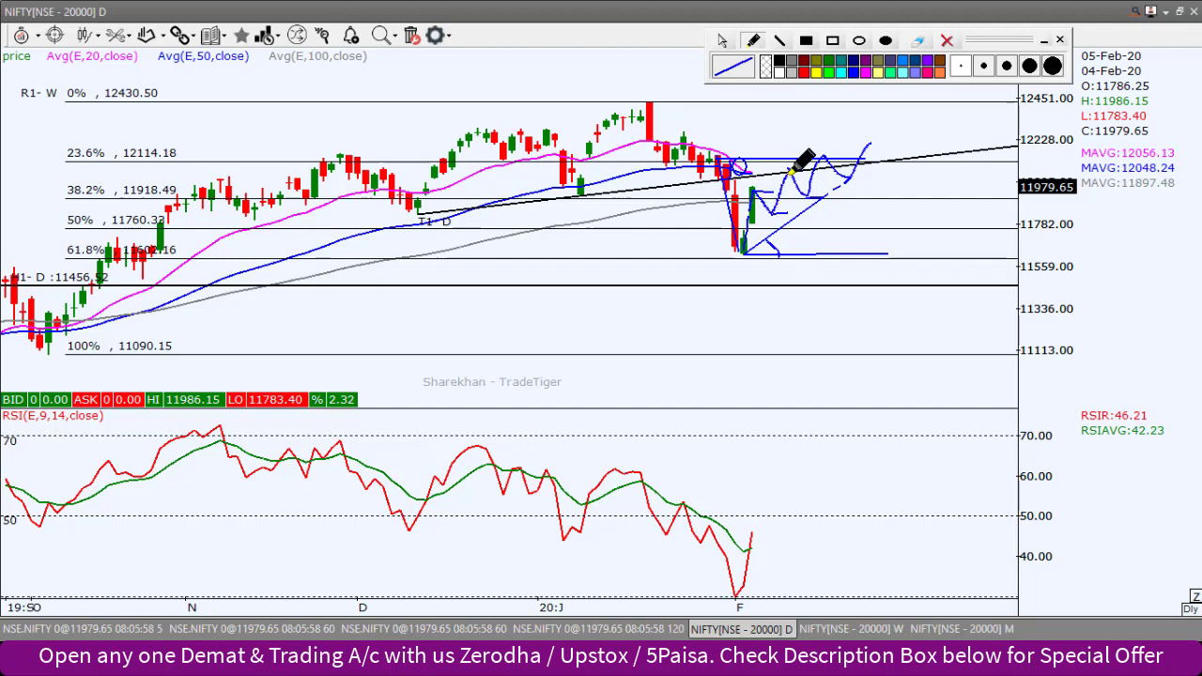
{"action": "left_click", "coordinate": [946, 43]}
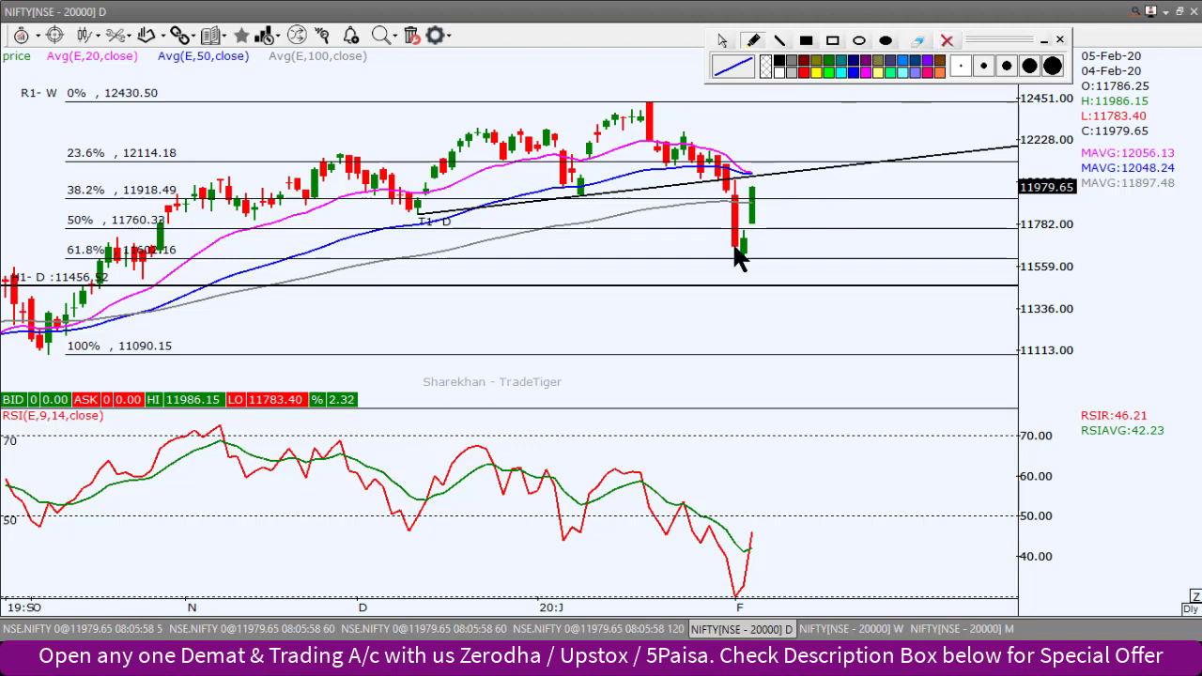
Delete the H1-D 11456.52 line, then draw, inspect and delete a January-high-to-latest-low Fibonacci retracement.
{"action": "left_click", "coordinate": [744, 44]}
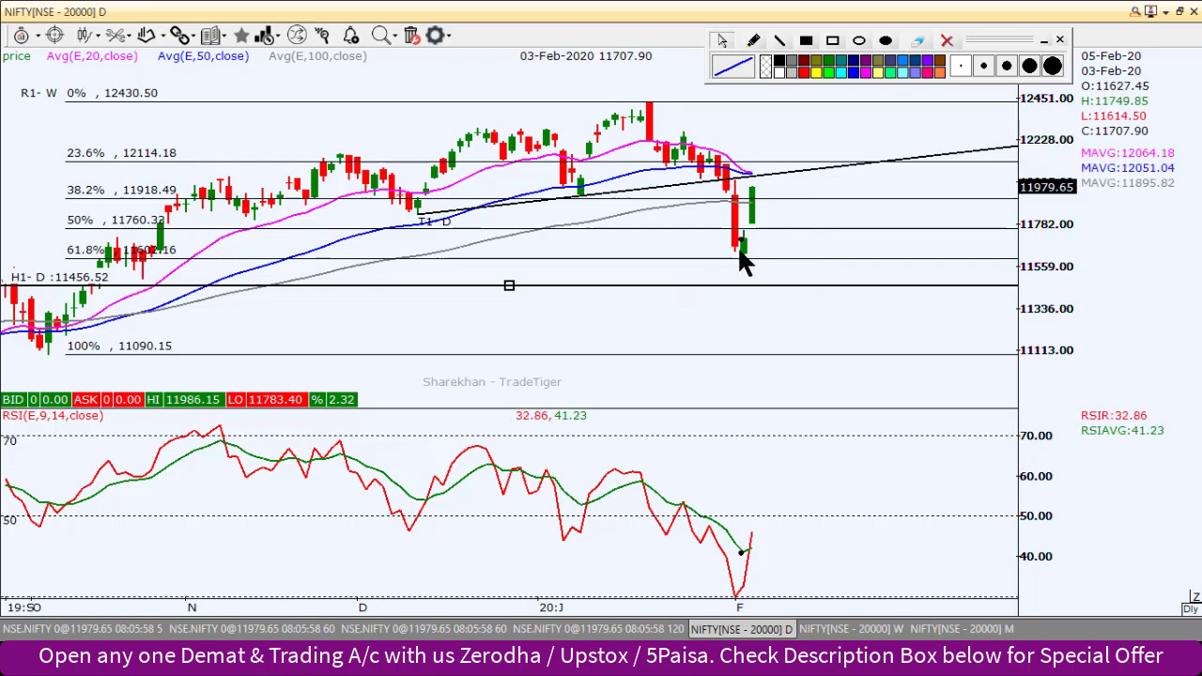
{"action": "key", "text": "Delete"}
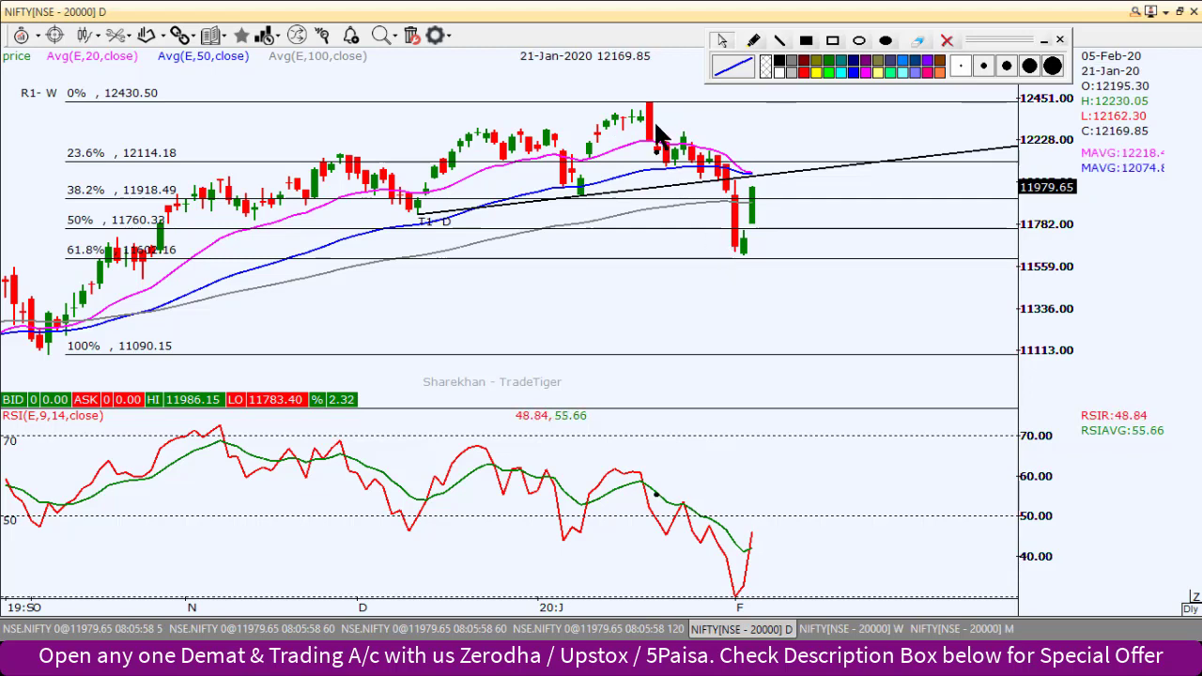
{"action": "left_click", "coordinate": [120, 34]}
{"action": "left_click", "coordinate": [188, 181]}
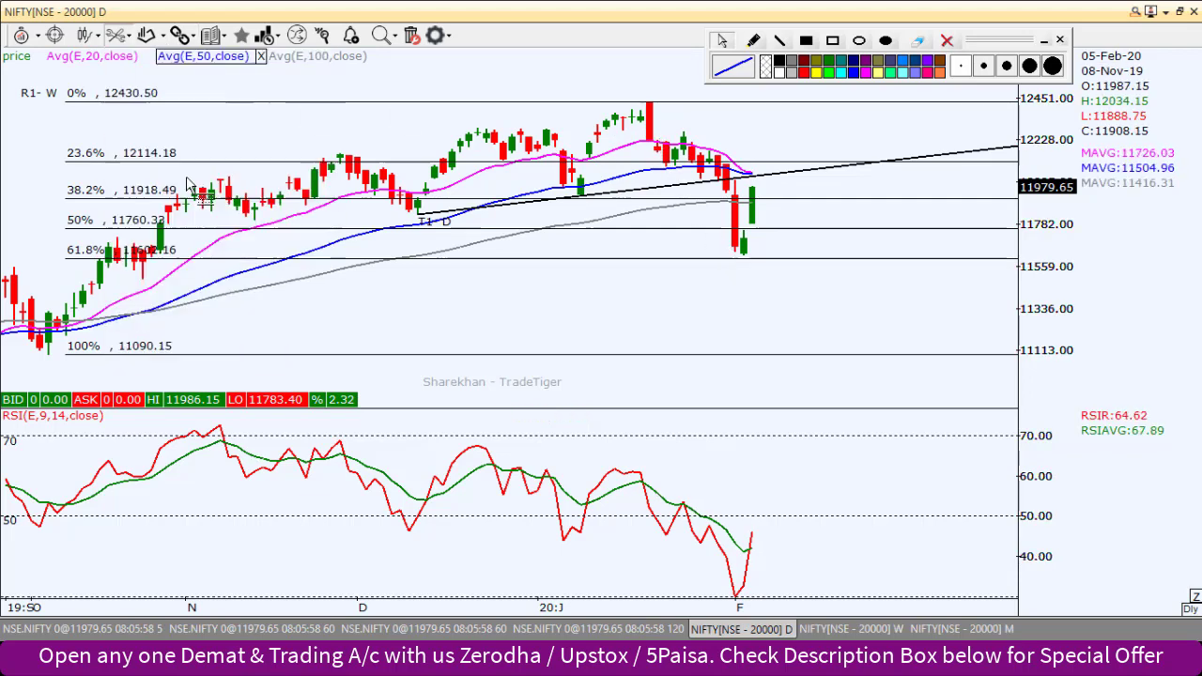
{"action": "left_click_drag", "start_coordinate": [650, 103], "coordinate": [745, 257]}
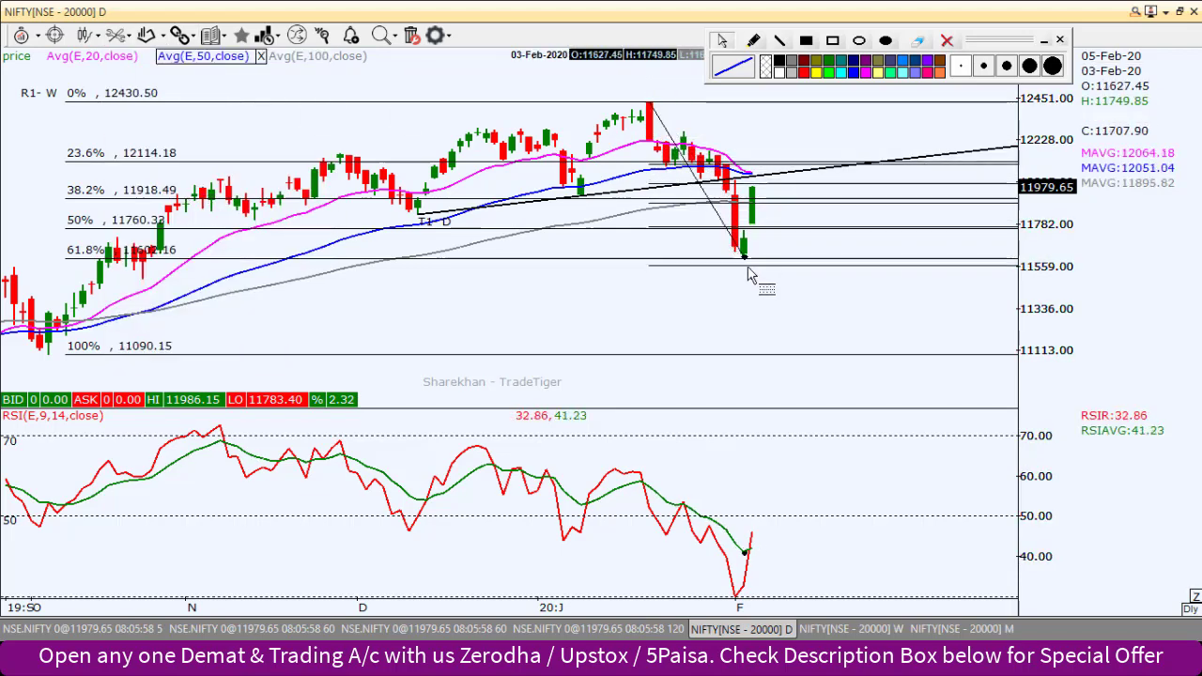
{"action": "scroll", "coordinate": [714, 281], "scroll_direction": "up", "scroll_amount": 1}
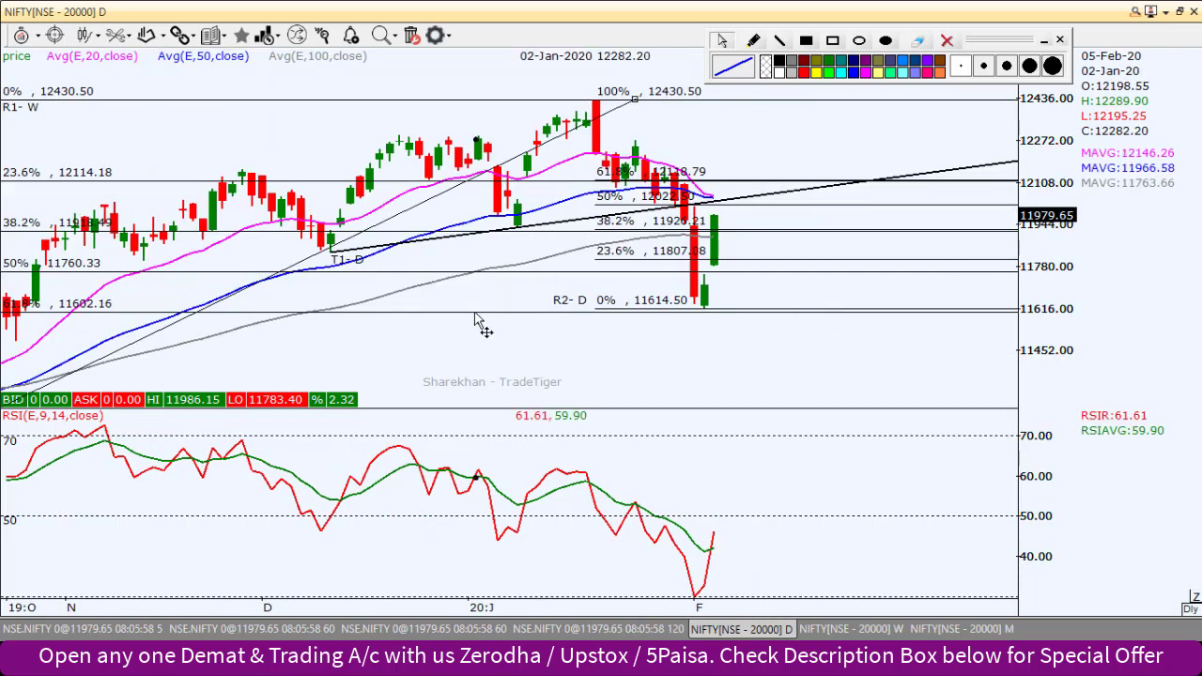
{"action": "scroll", "coordinate": [621, 276], "scroll_direction": "up", "scroll_amount": 2}
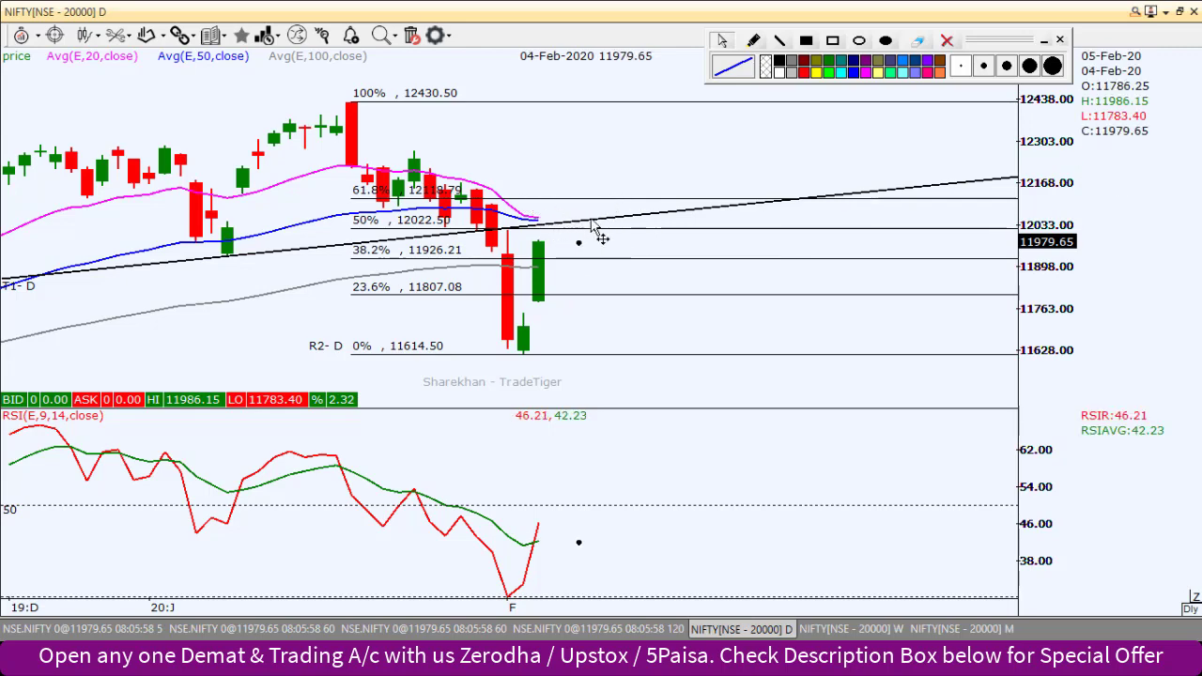
{"action": "scroll", "coordinate": [759, 253], "scroll_direction": "down", "scroll_amount": 2}
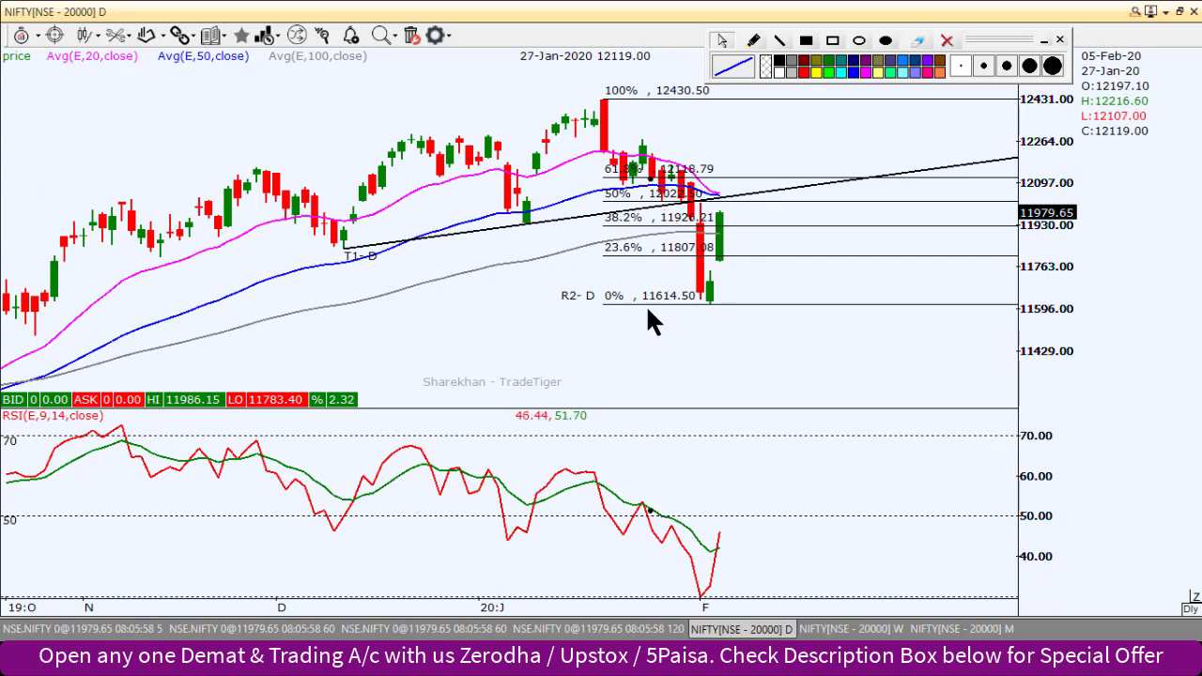
{"action": "key", "text": "Delete"}
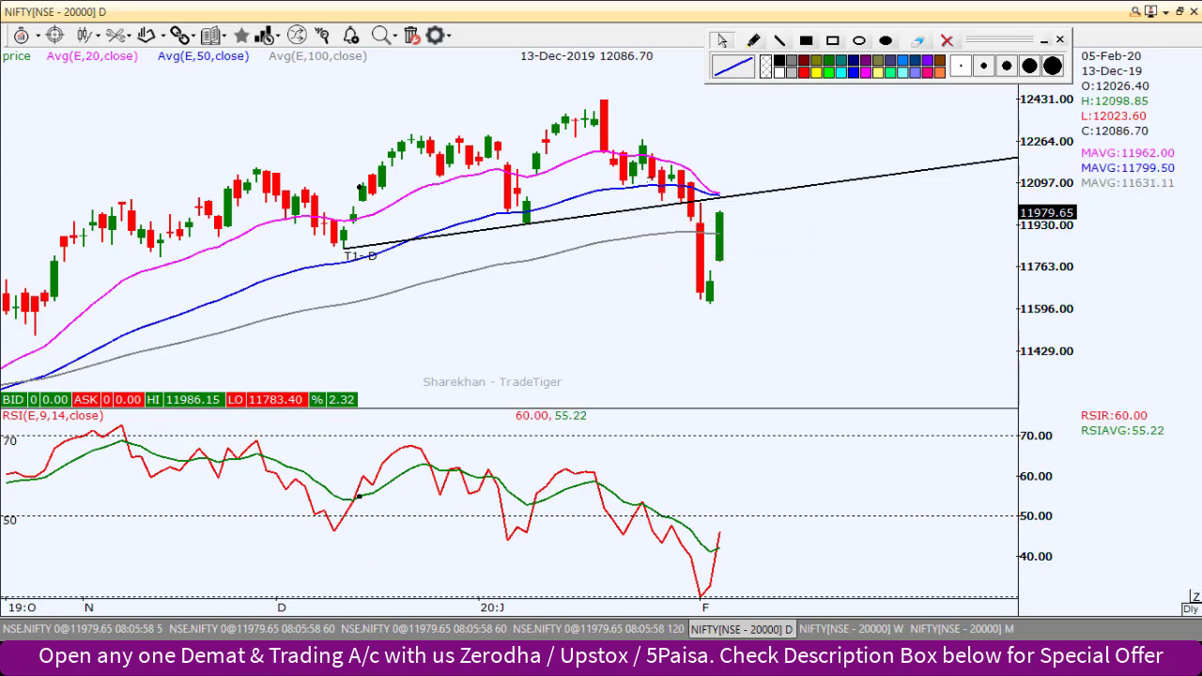
Switch to the 60-minute NIFTY chart, pan to the latest sessions and show price as a line.
{"action": "left_click", "coordinate": [307, 632]}
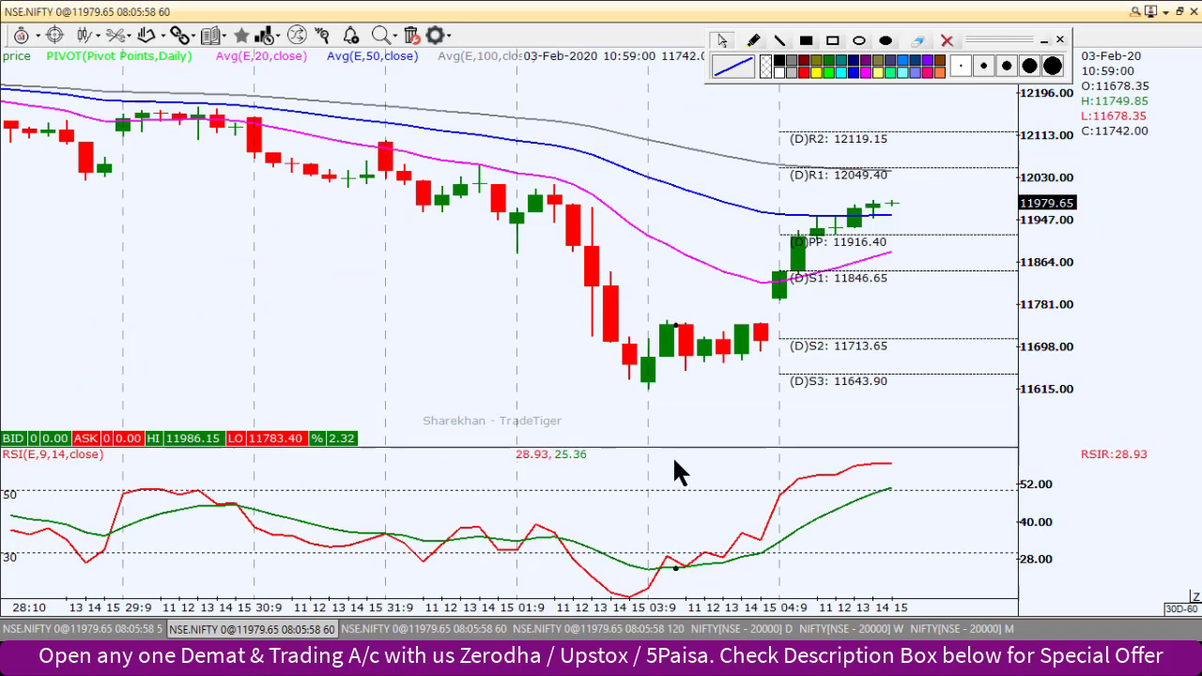
{"action": "scroll", "coordinate": [679, 470], "scroll_direction": "down", "scroll_amount": 2}
{"action": "left_click_drag", "start_coordinate": [765, 389], "coordinate": [636, 389]}
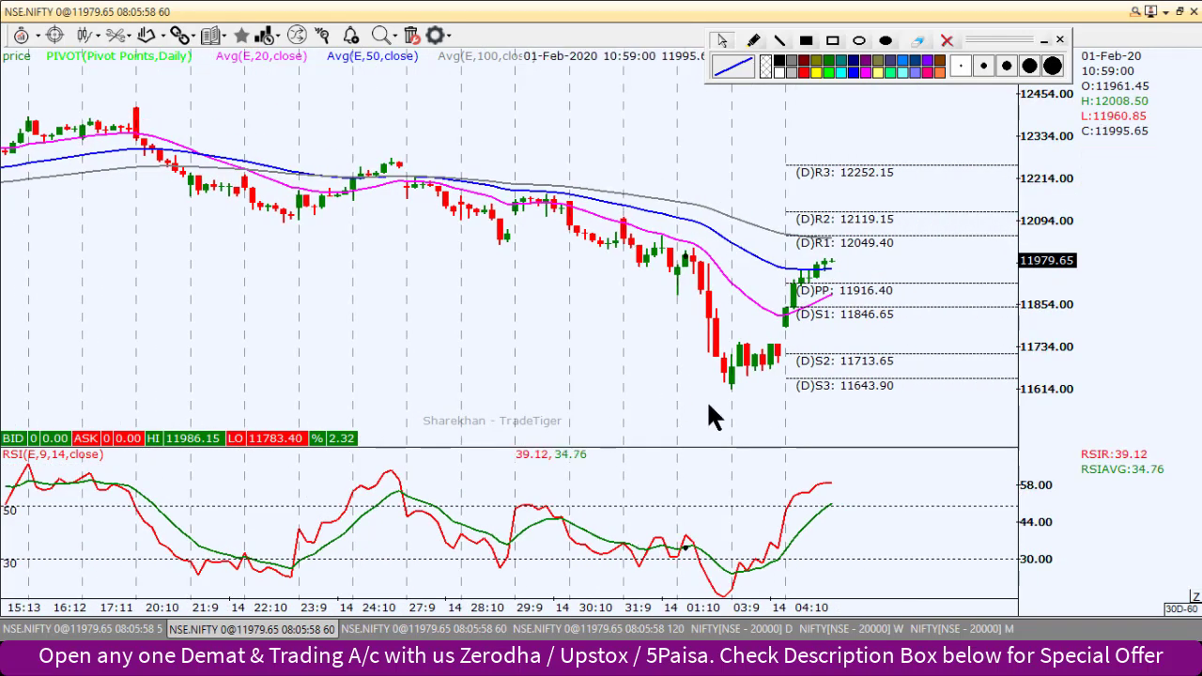
{"action": "left_click_drag", "start_coordinate": [751, 411], "coordinate": [707, 399]}
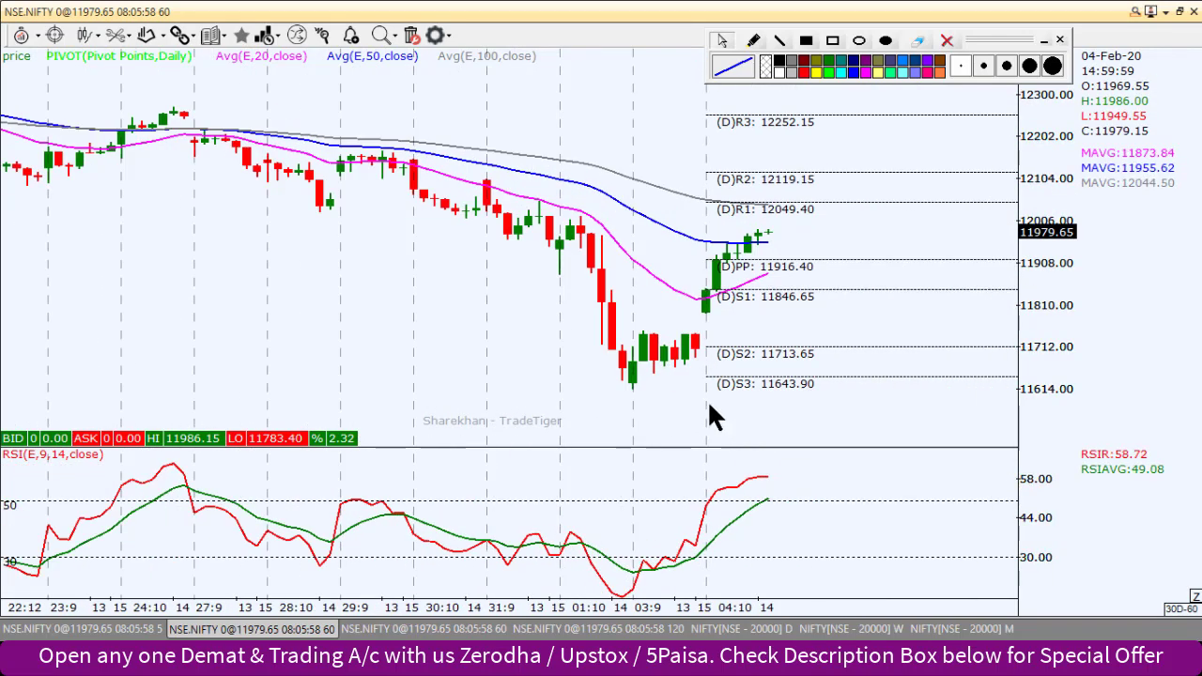
{"action": "key", "text": "ctrl+l"}
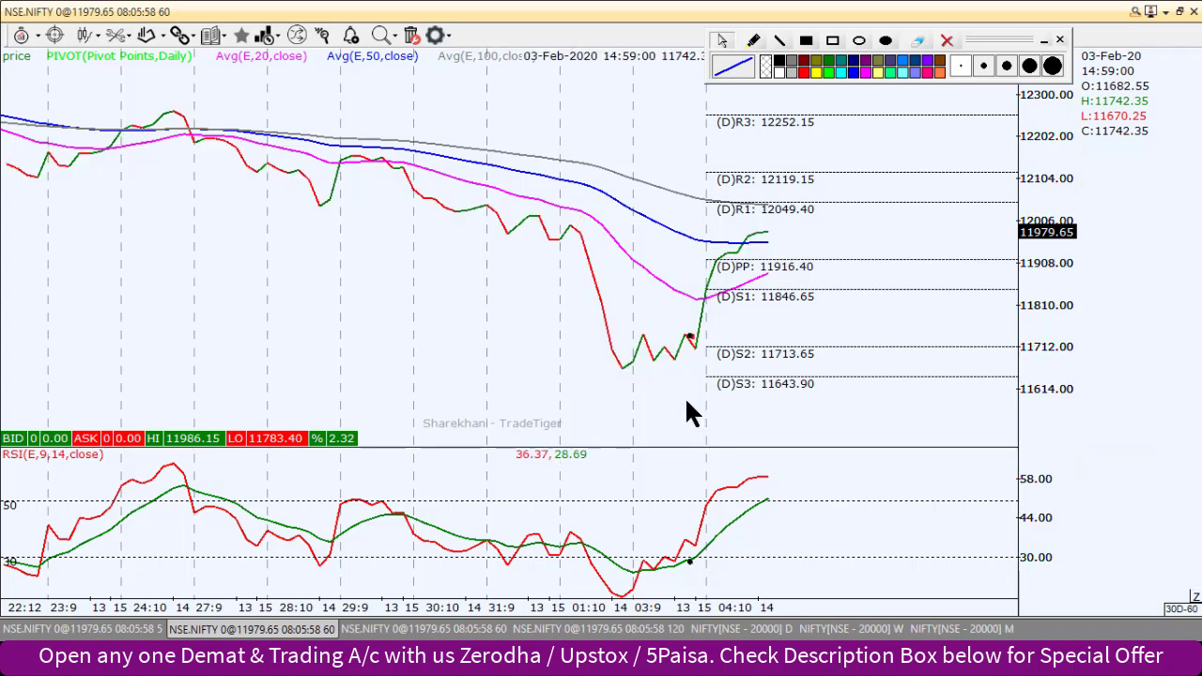
{"action": "scroll", "coordinate": [666, 372], "scroll_direction": "up", "scroll_amount": 2}
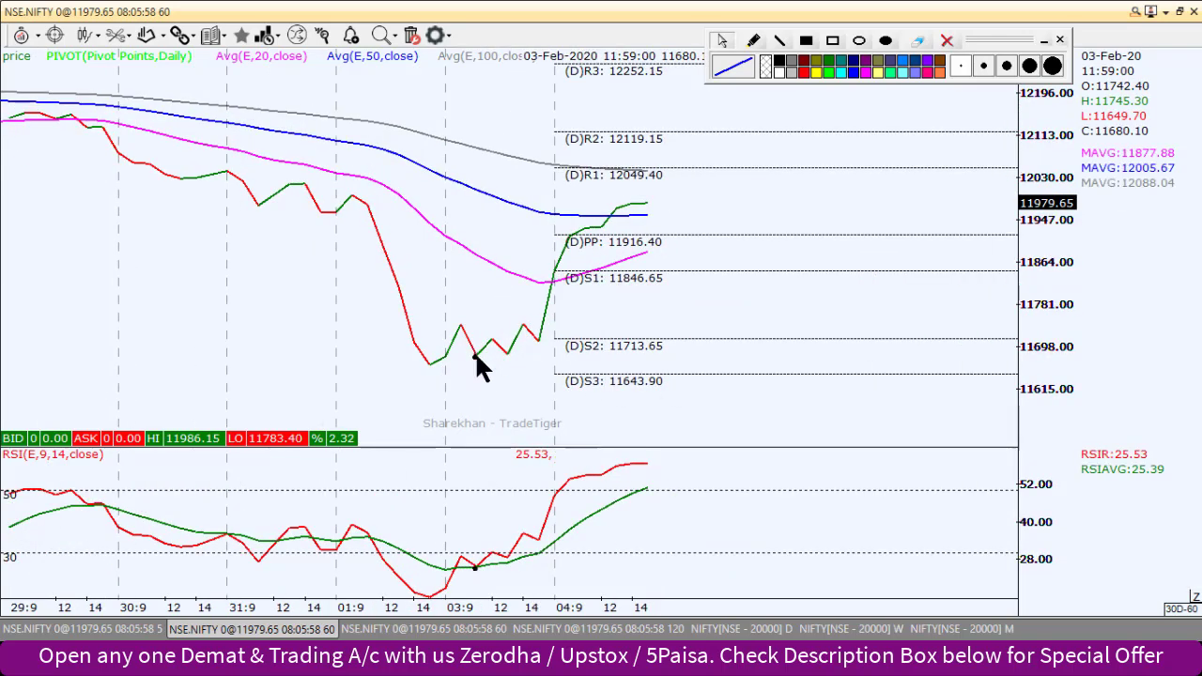
Freehand-sketch a zigzag, curve and RSI line near S2, then erase all hand-drawn lines.
{"action": "left_click", "coordinate": [754, 43]}
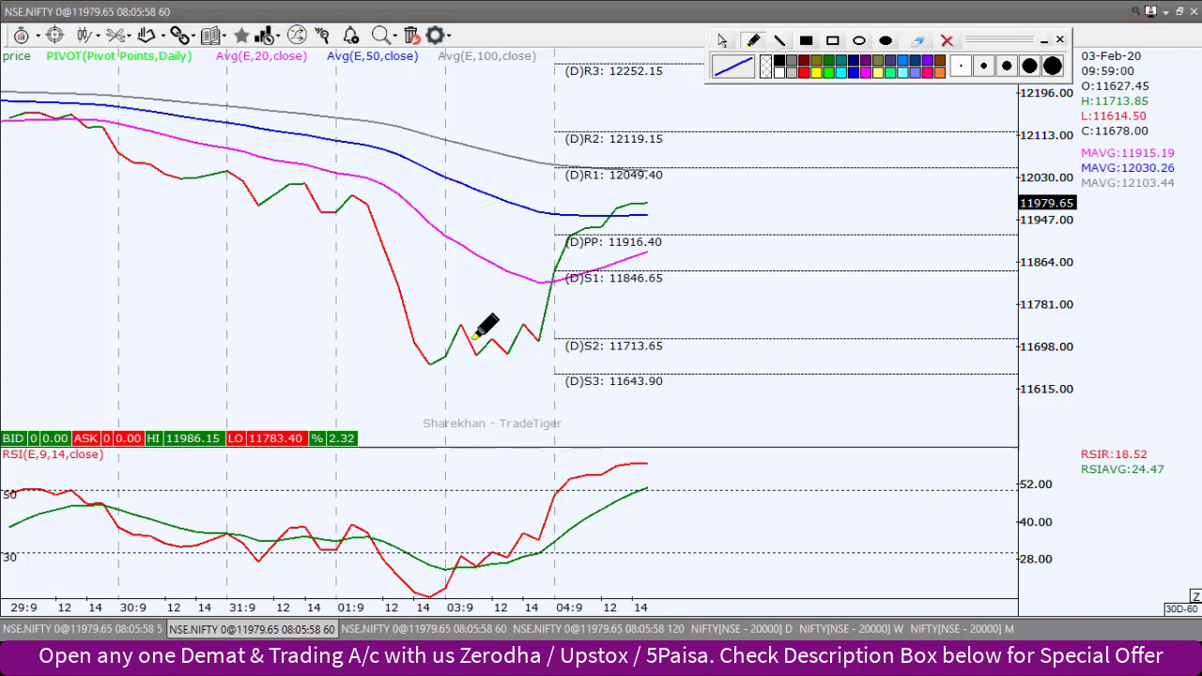
{"action": "mouse_move", "coordinate": [472, 340]}
{"action": "left_mouse_down"}
{"action": "mouse_move", "coordinate": [484, 353]}
{"action": "mouse_move", "coordinate": [516, 336]}
{"action": "left_mouse_up"}
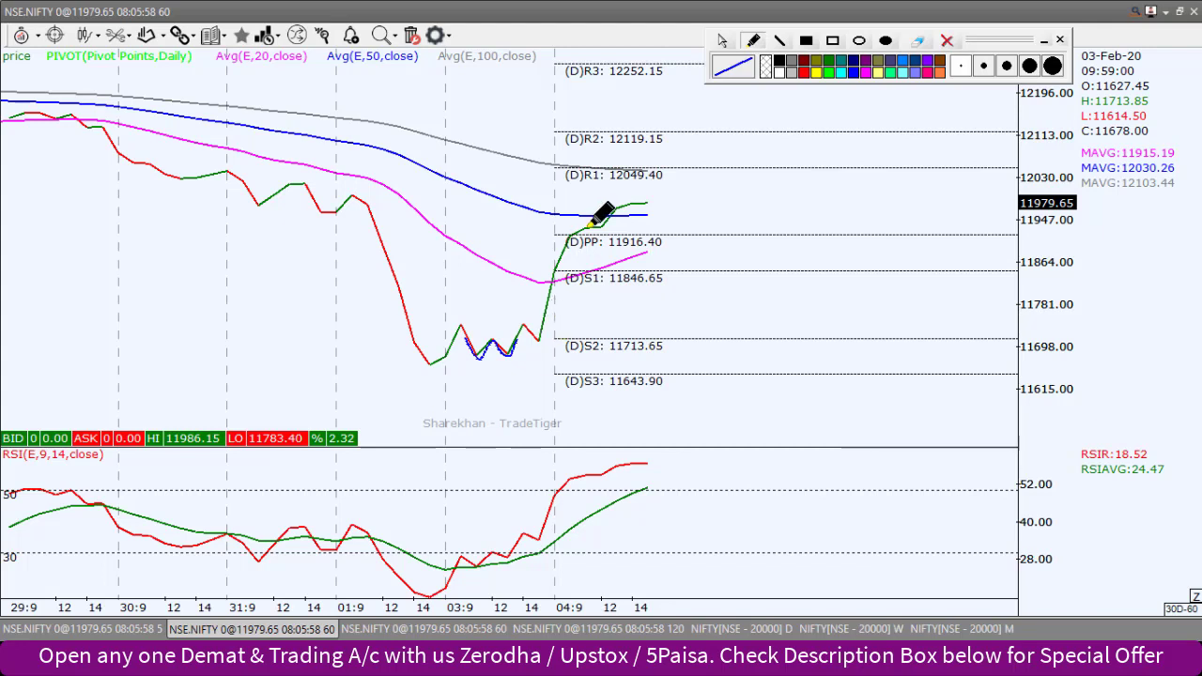
{"action": "mouse_move", "coordinate": [384, 556]}
{"action": "left_mouse_down"}
{"action": "mouse_move", "coordinate": [384, 575]}
{"action": "mouse_move", "coordinate": [416, 595]}
{"action": "mouse_move", "coordinate": [465, 554]}
{"action": "mouse_move", "coordinate": [505, 554]}
{"action": "left_mouse_up"}
{"action": "left_click_drag", "start_coordinate": [359, 552], "coordinate": [525, 553]}
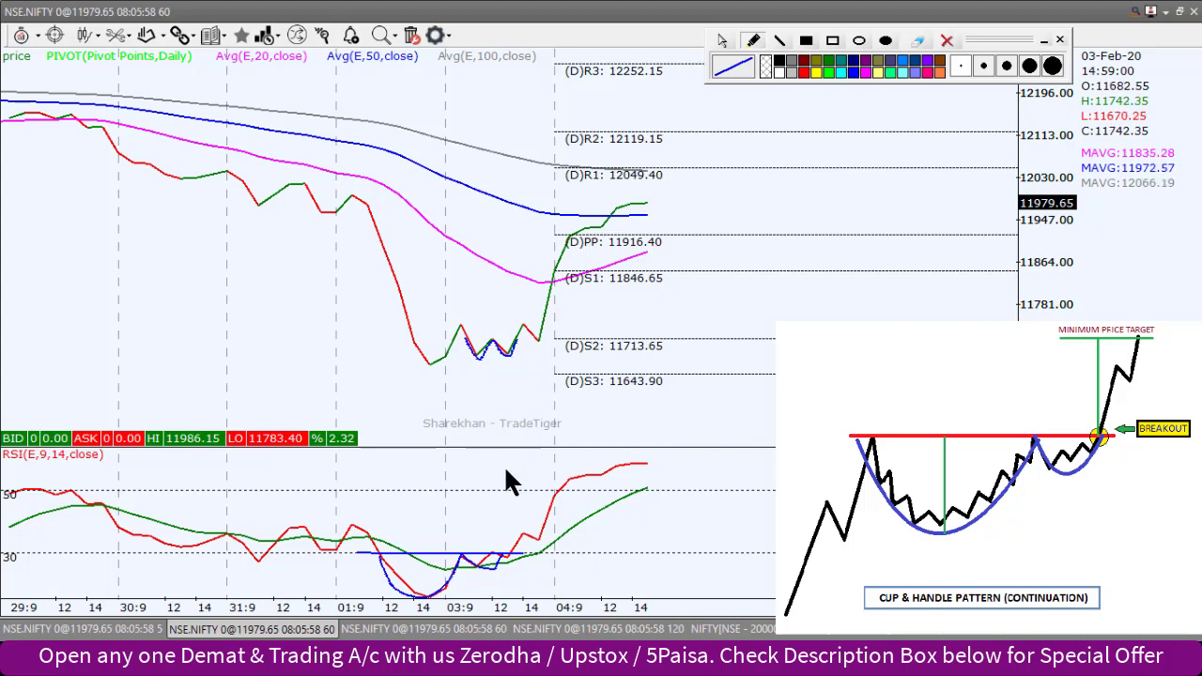
{"action": "left_click", "coordinate": [948, 42]}
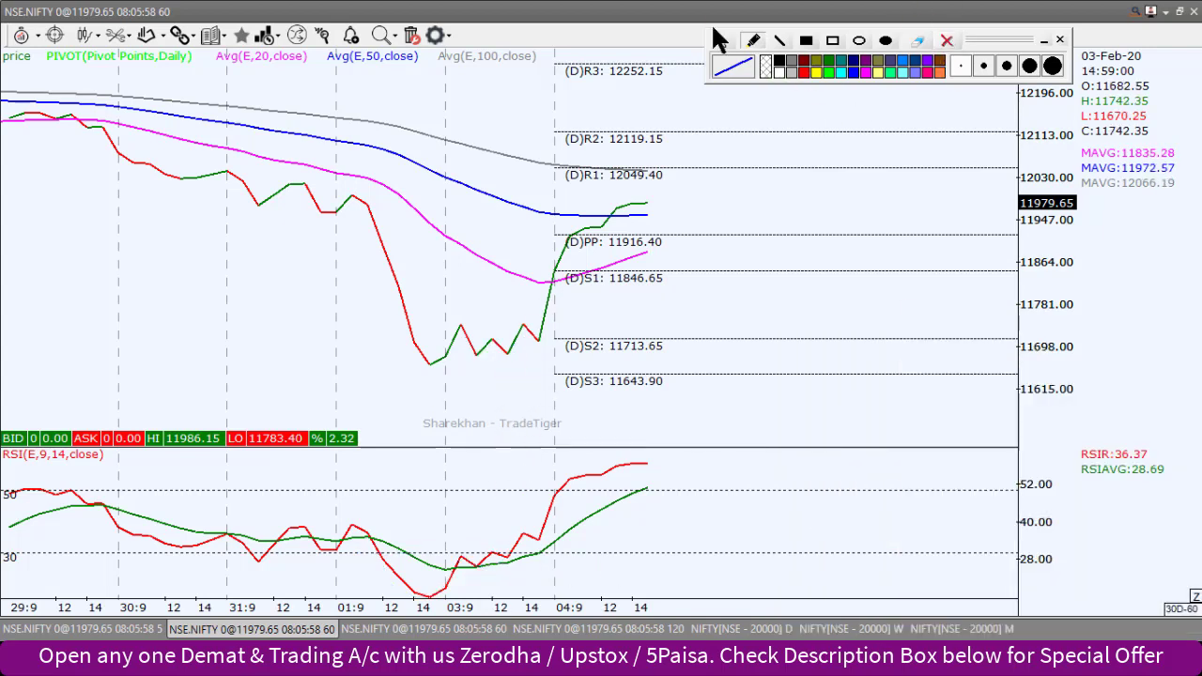
Remove the RSI panel and switch the price chart to candlesticks.
{"action": "left_click", "coordinate": [116, 453]}
{"action": "key", "text": "Delete"}
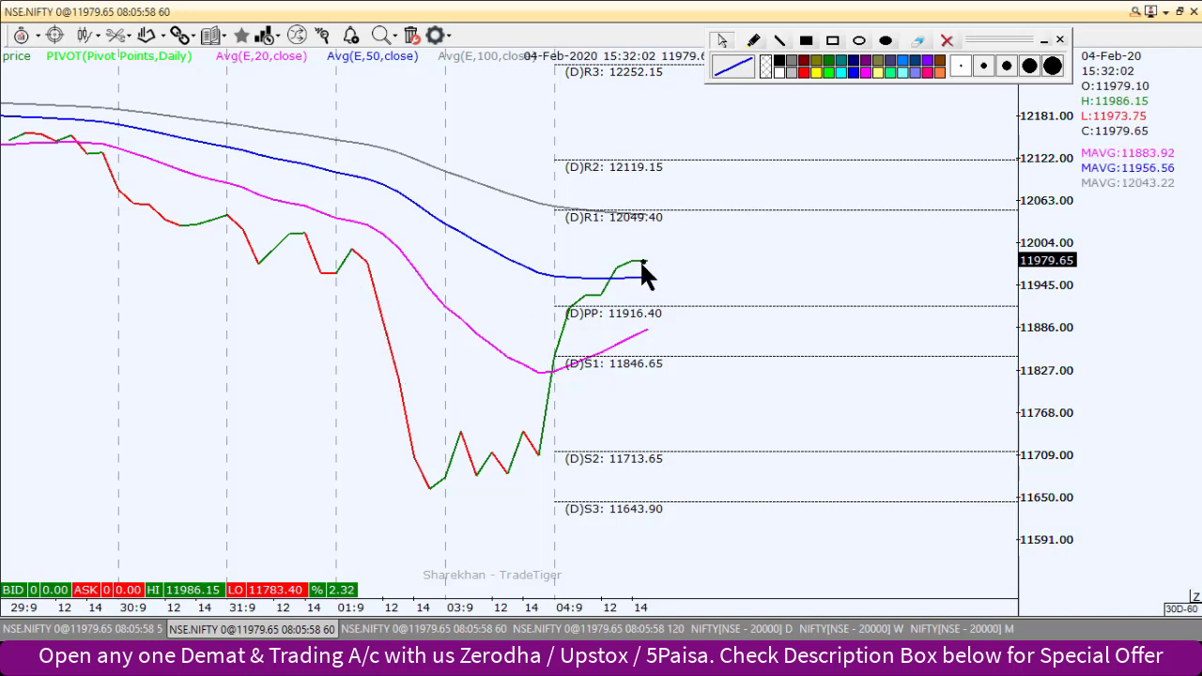
{"action": "key", "text": "c"}
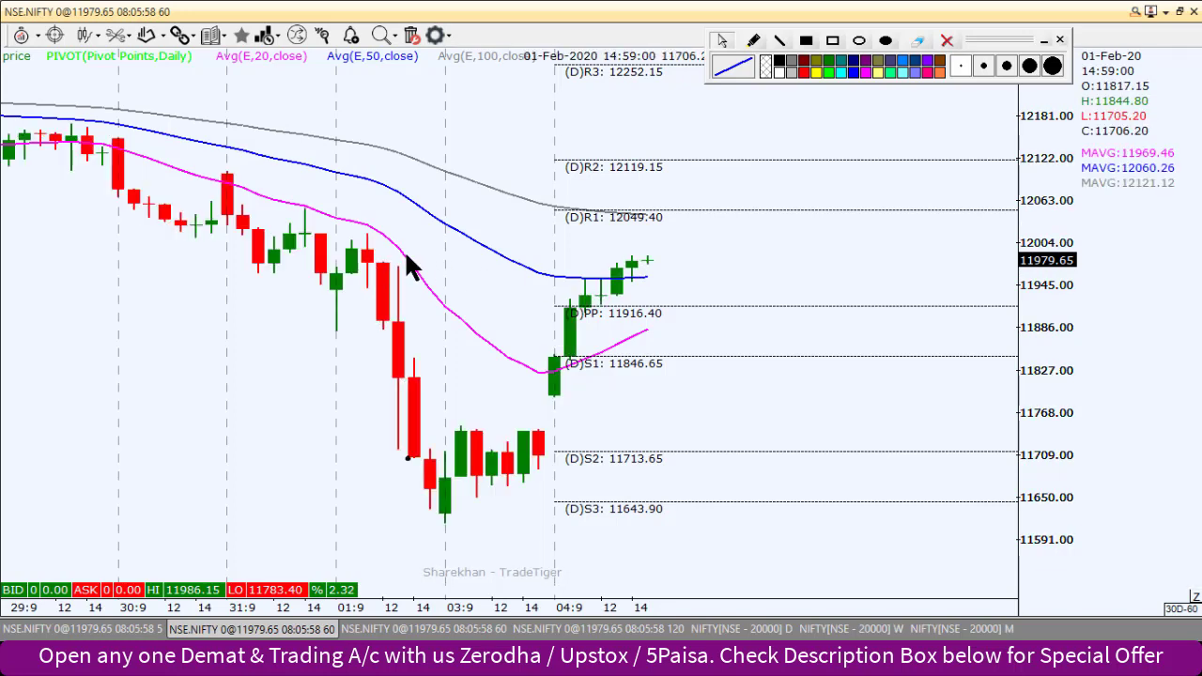
Place horizontal line H1 at 12000.48 on the candlestick chart and open its line settings.
{"action": "key", "text": "c"}
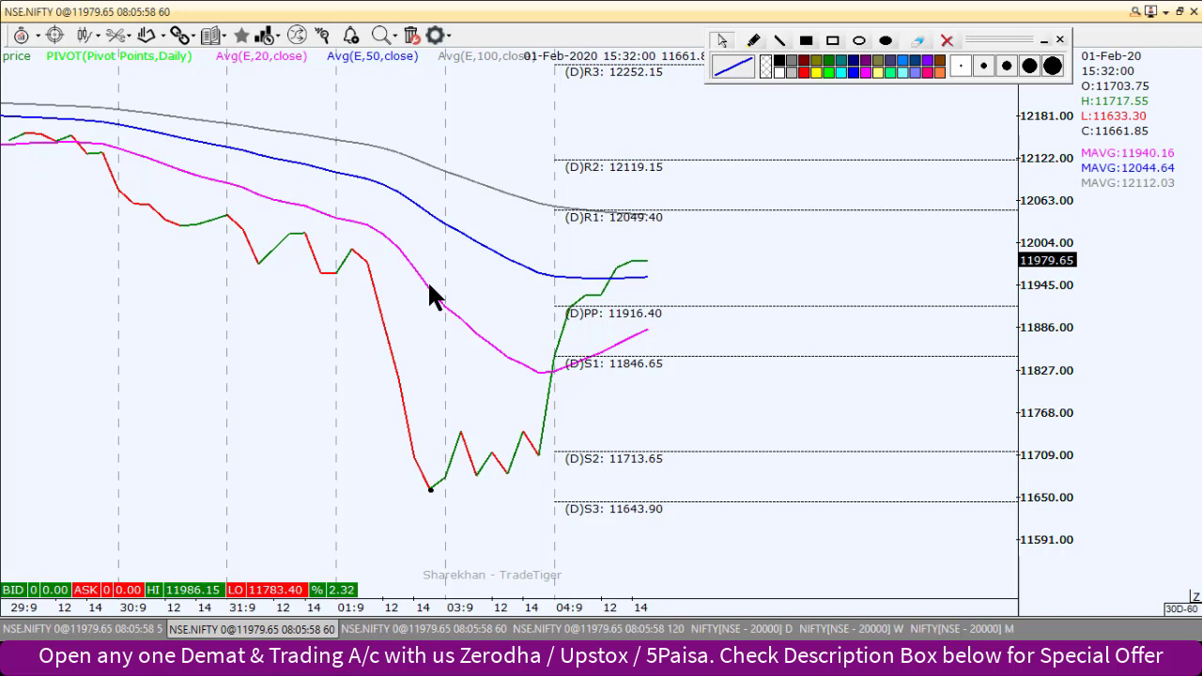
{"action": "left_click_drag", "start_coordinate": [429, 285], "coordinate": [426, 247]}
{"action": "key", "text": "c"}
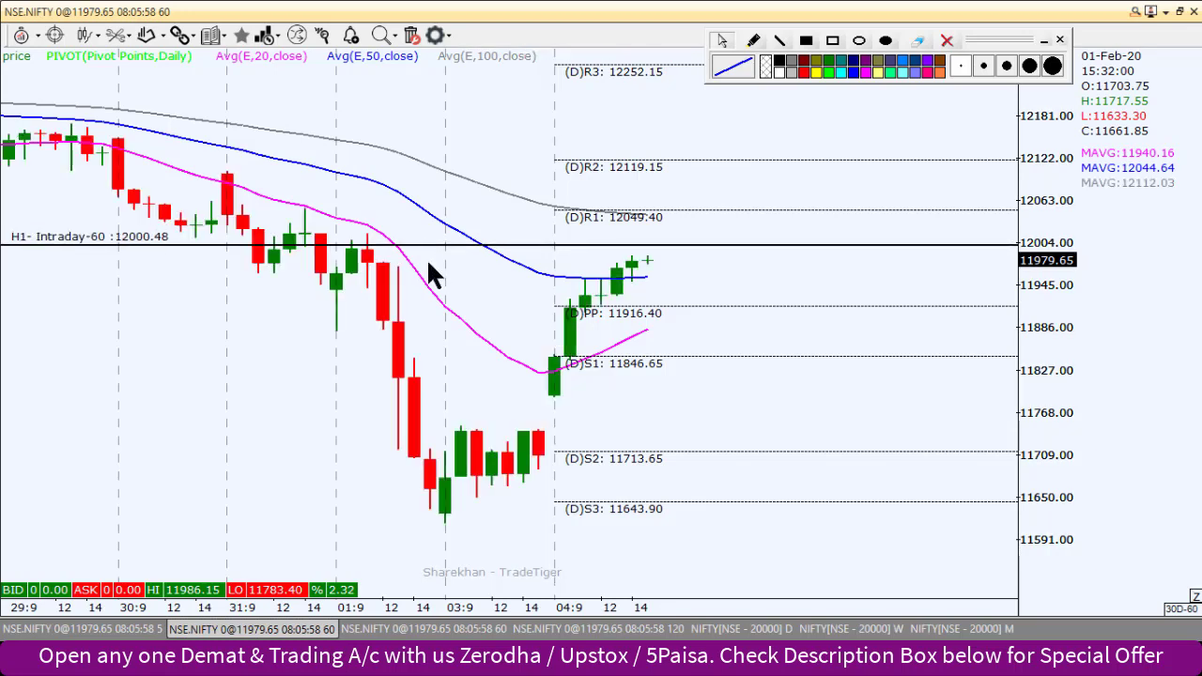
{"action": "double_click", "coordinate": [435, 250]}
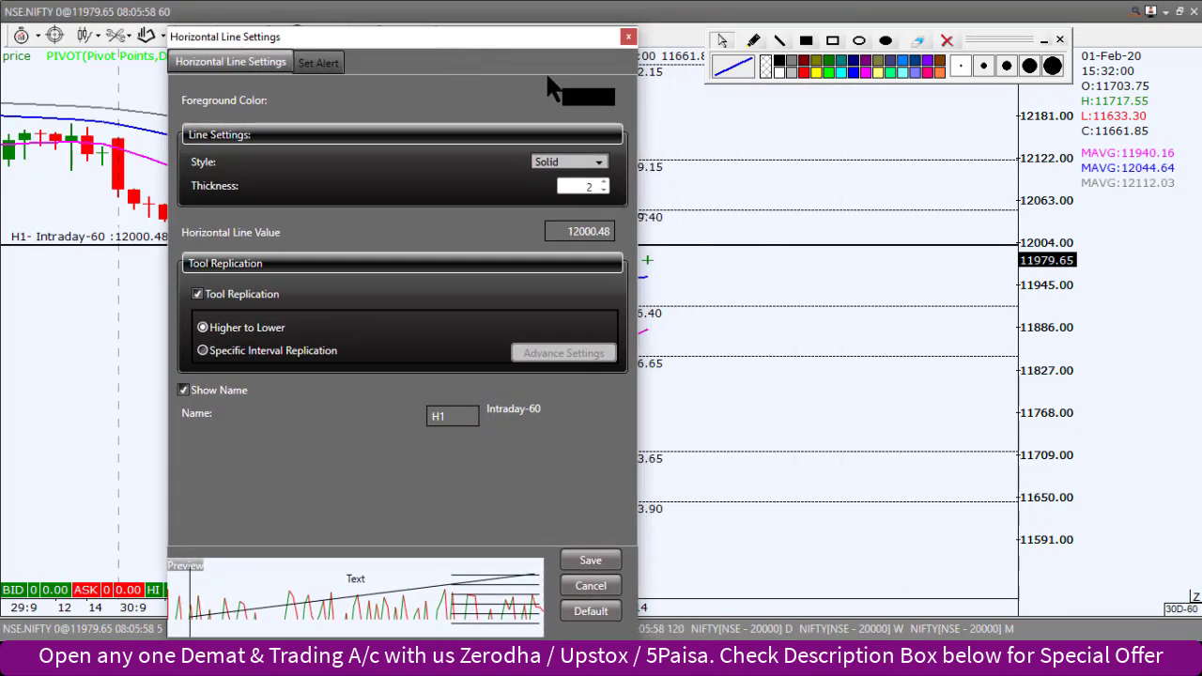
Make the 12000.48 line dark green and dashed, name it 'Breakout level', and save.
{"action": "left_click", "coordinate": [572, 98]}
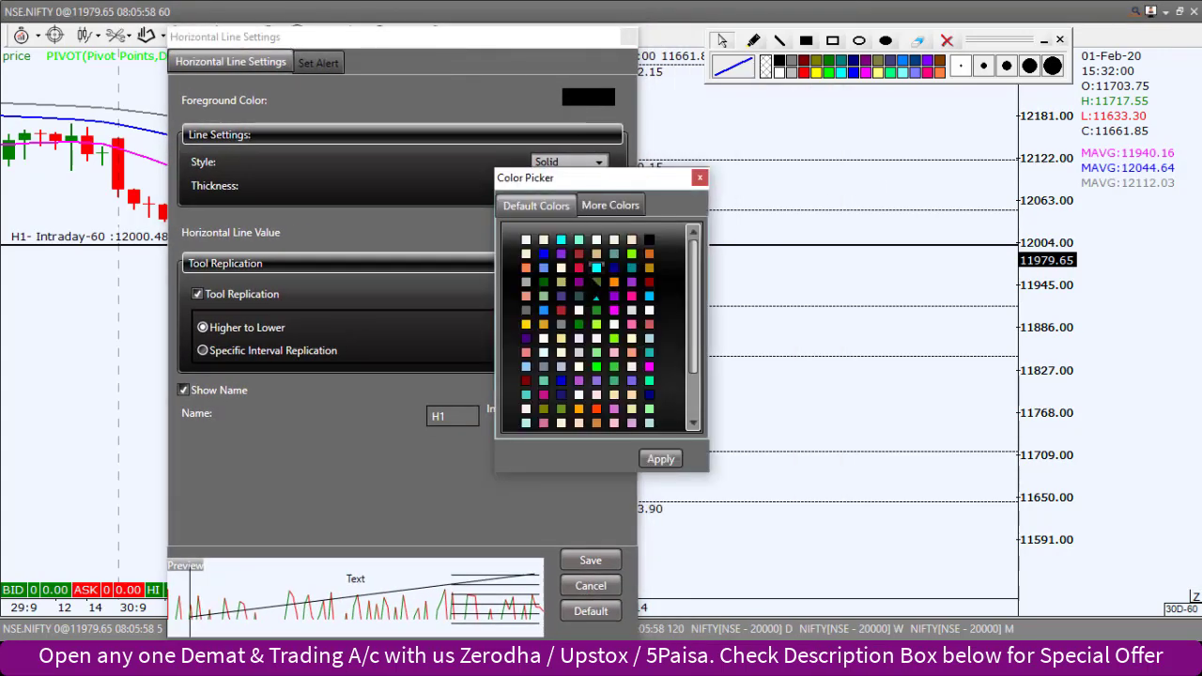
{"action": "left_click", "coordinate": [597, 311]}
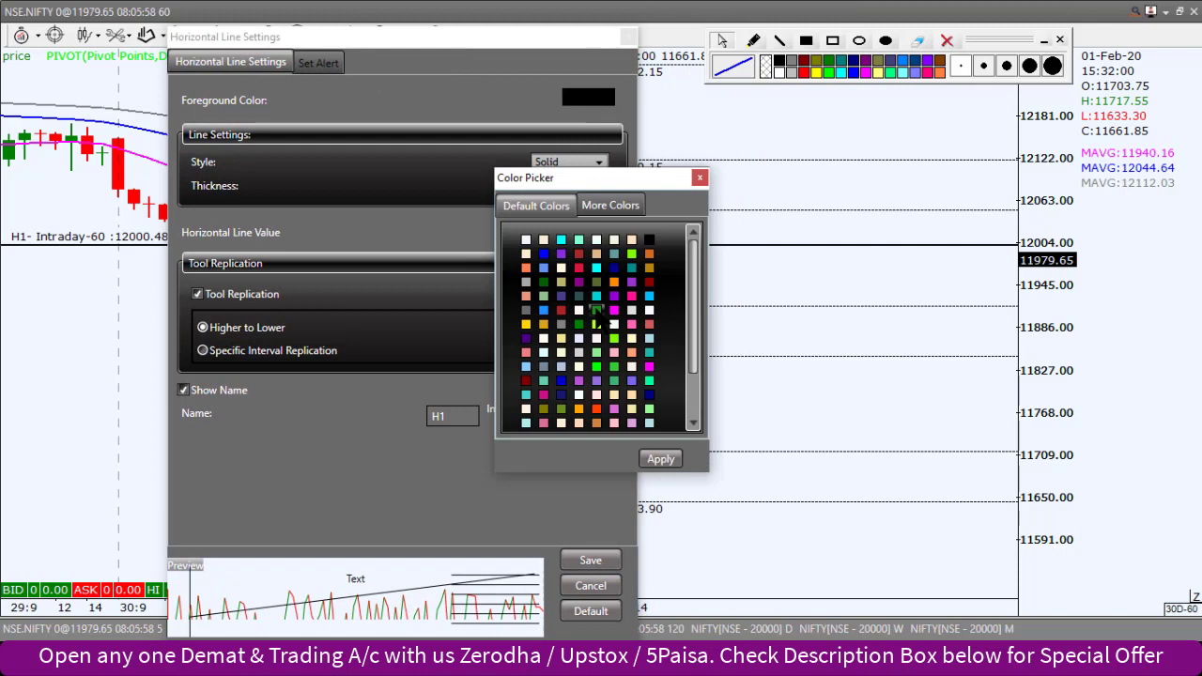
{"action": "left_click", "coordinate": [660, 456]}
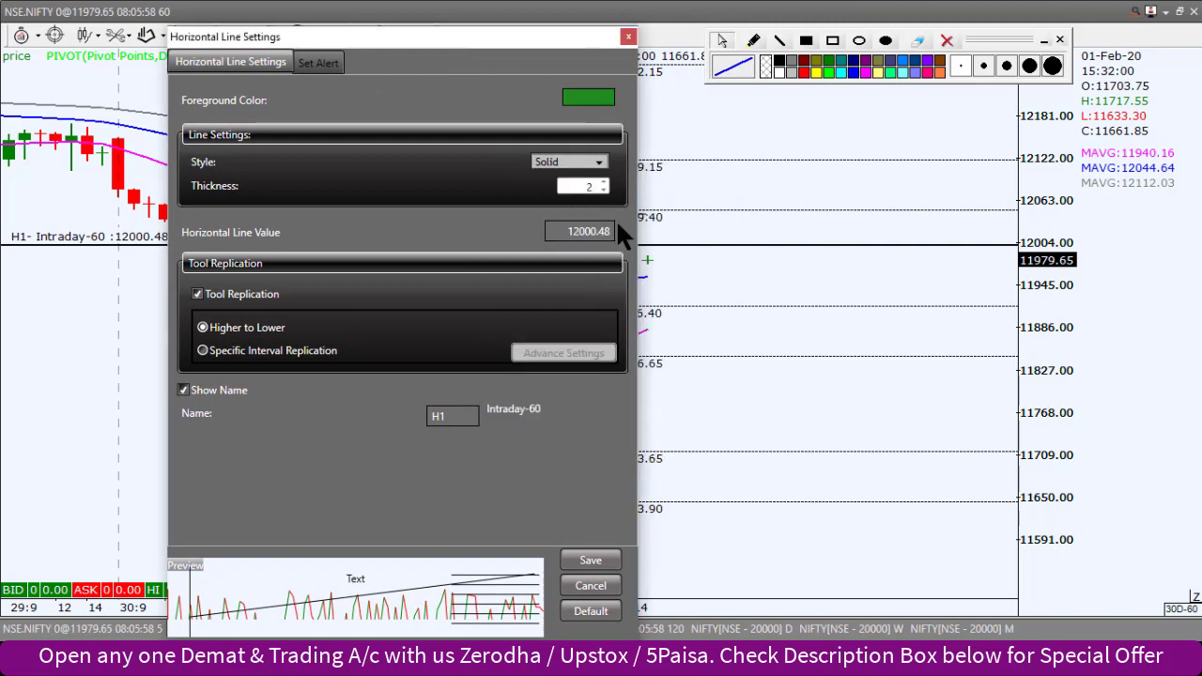
{"action": "left_click", "coordinate": [598, 162]}
{"action": "left_click", "coordinate": [575, 177]}
{"action": "left_click_drag", "start_coordinate": [461, 416], "coordinate": [277, 380]}
{"action": "type", "text": "Breakout level"}
{"action": "left_click", "coordinate": [597, 556]}
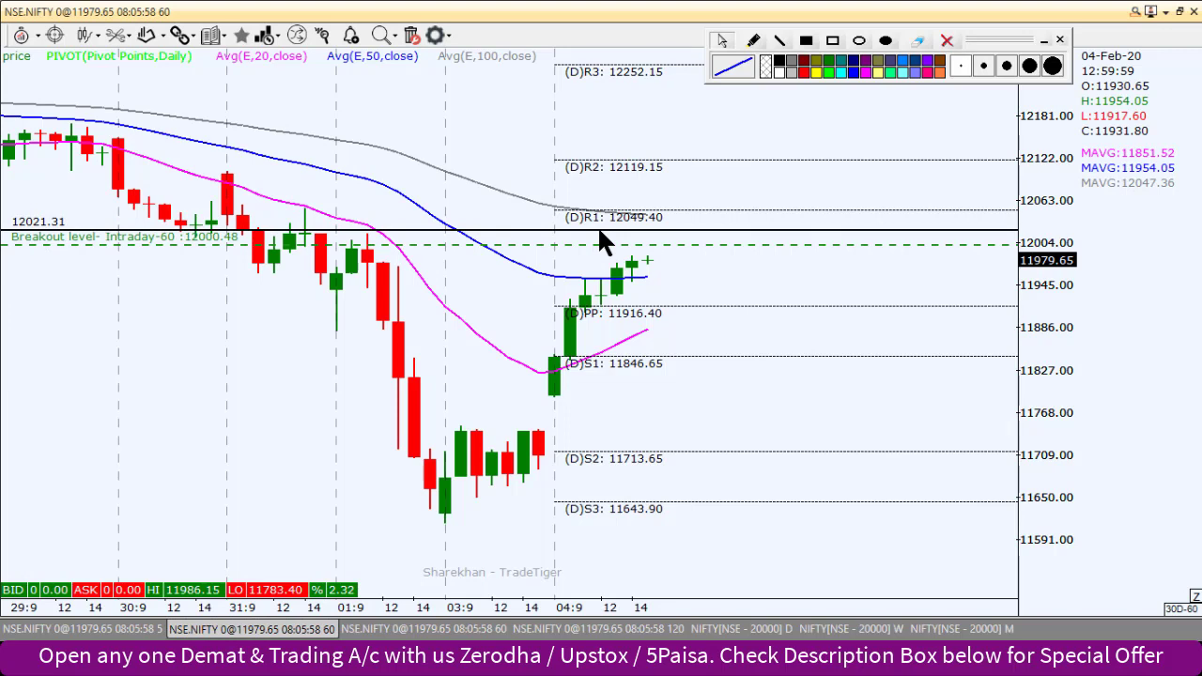
Add horizontal lines H2 at 12021.31, H3 at 12042.13 and H4 at 11951.31.
{"action": "left_click", "coordinate": [598, 230]}
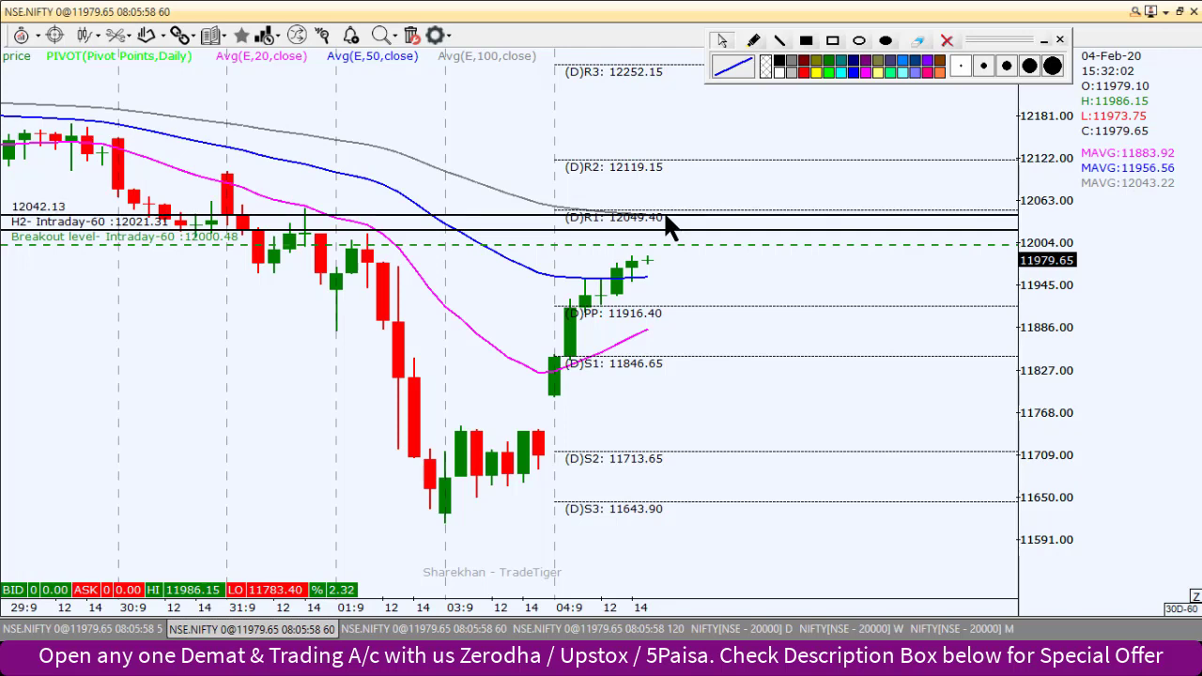
{"action": "left_click", "coordinate": [662, 210]}
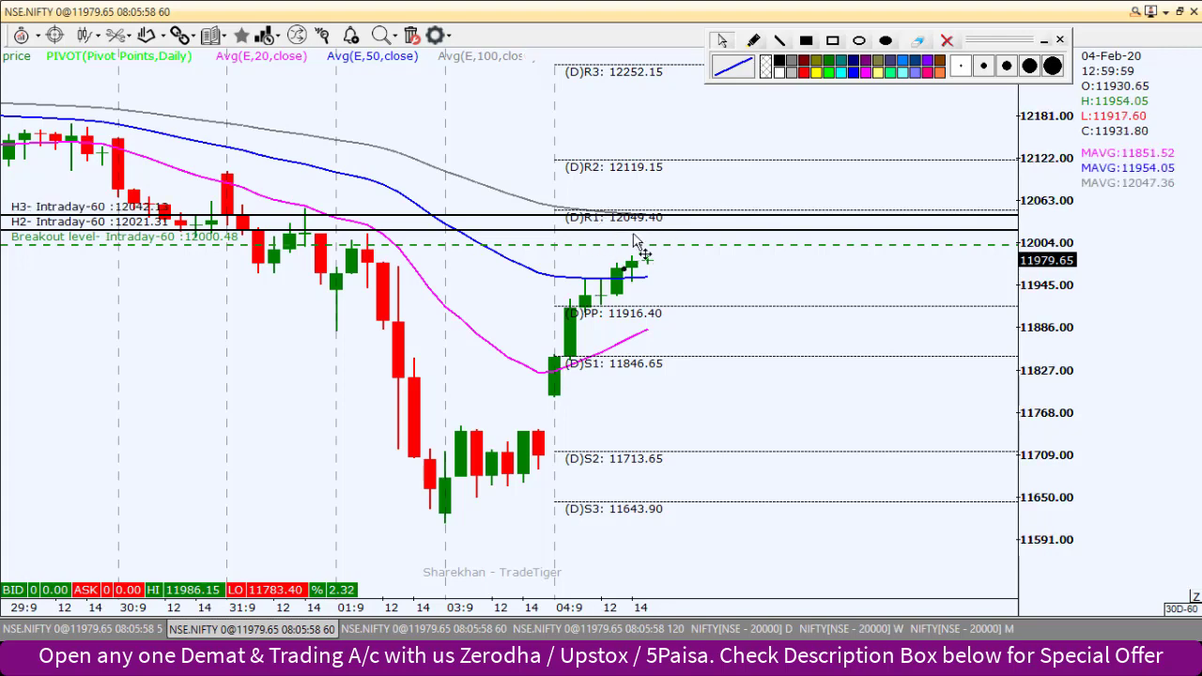
{"action": "scroll", "coordinate": [704, 287], "scroll_direction": "up", "scroll_amount": 2}
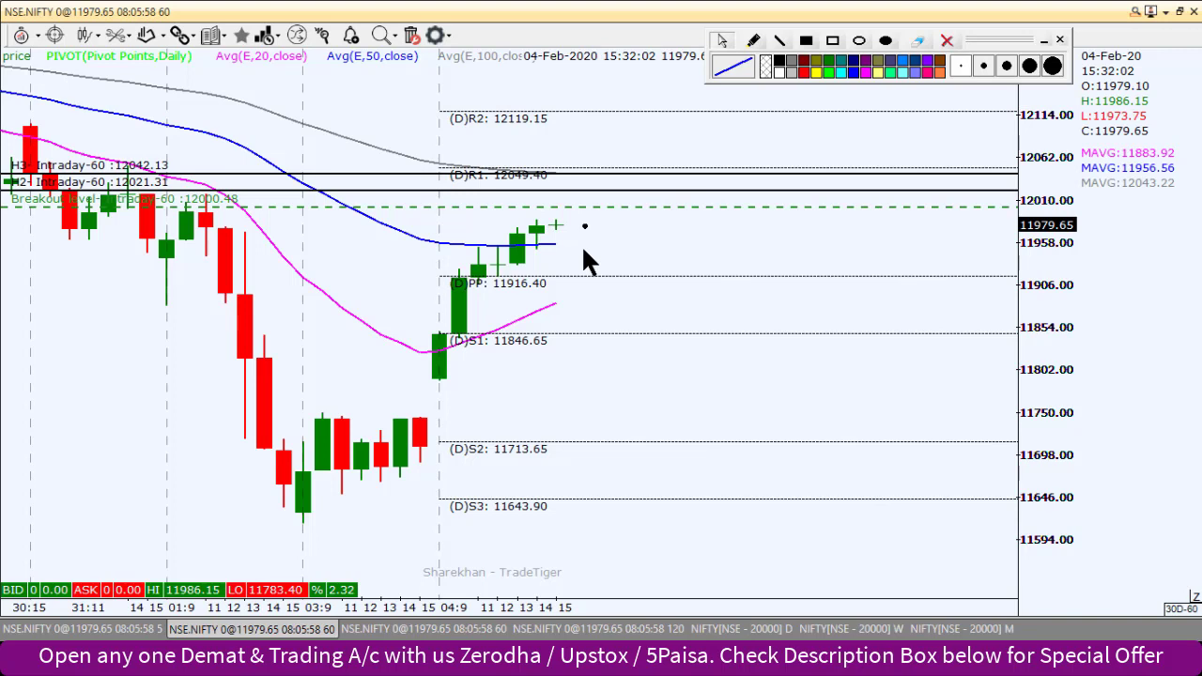
{"action": "left_click", "coordinate": [492, 240]}
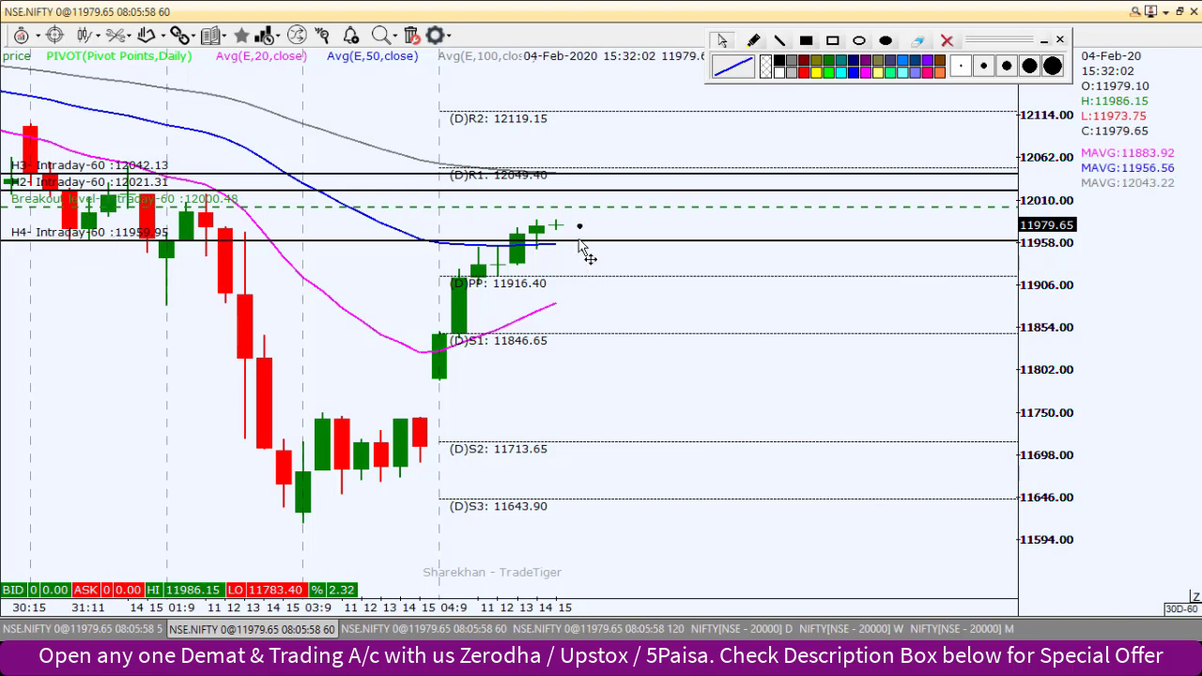
{"action": "left_click_drag", "start_coordinate": [577, 245], "coordinate": [569, 247]}
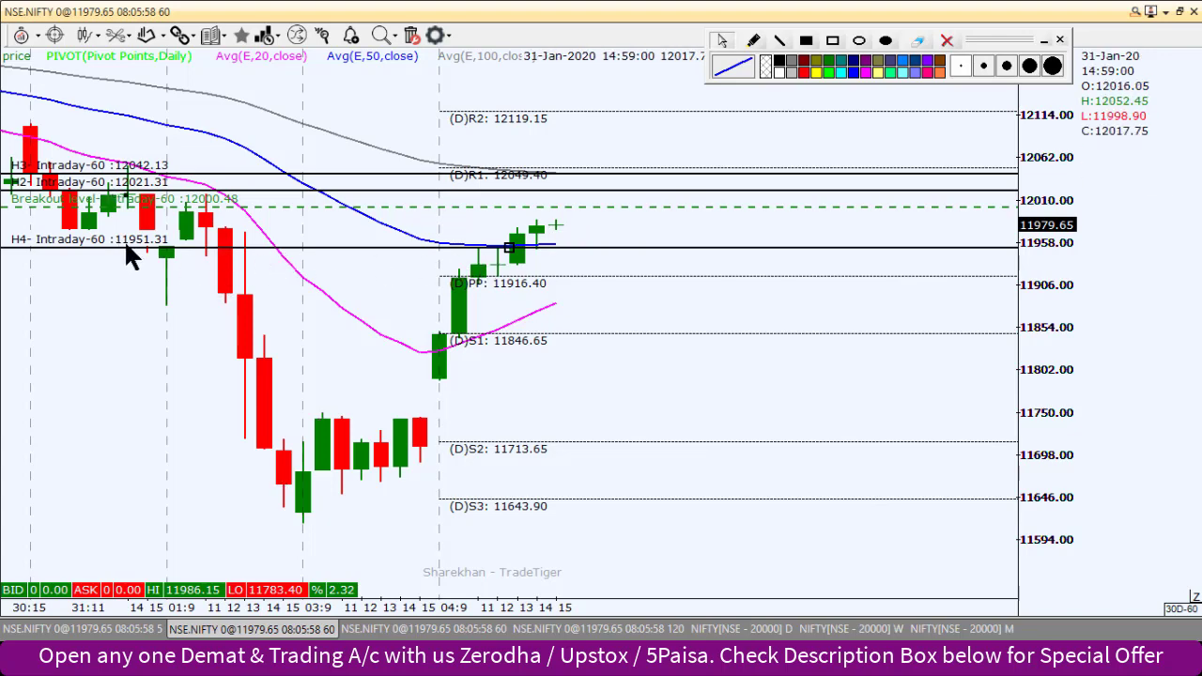
Make the H4 11951.31 line red and dashed, rename it 'Breakdown level', and save.
{"action": "double_click", "coordinate": [568, 249]}
{"action": "left_click_drag", "start_coordinate": [659, 31], "coordinate": [483, 31]}
{"action": "left_click", "coordinate": [606, 99]}
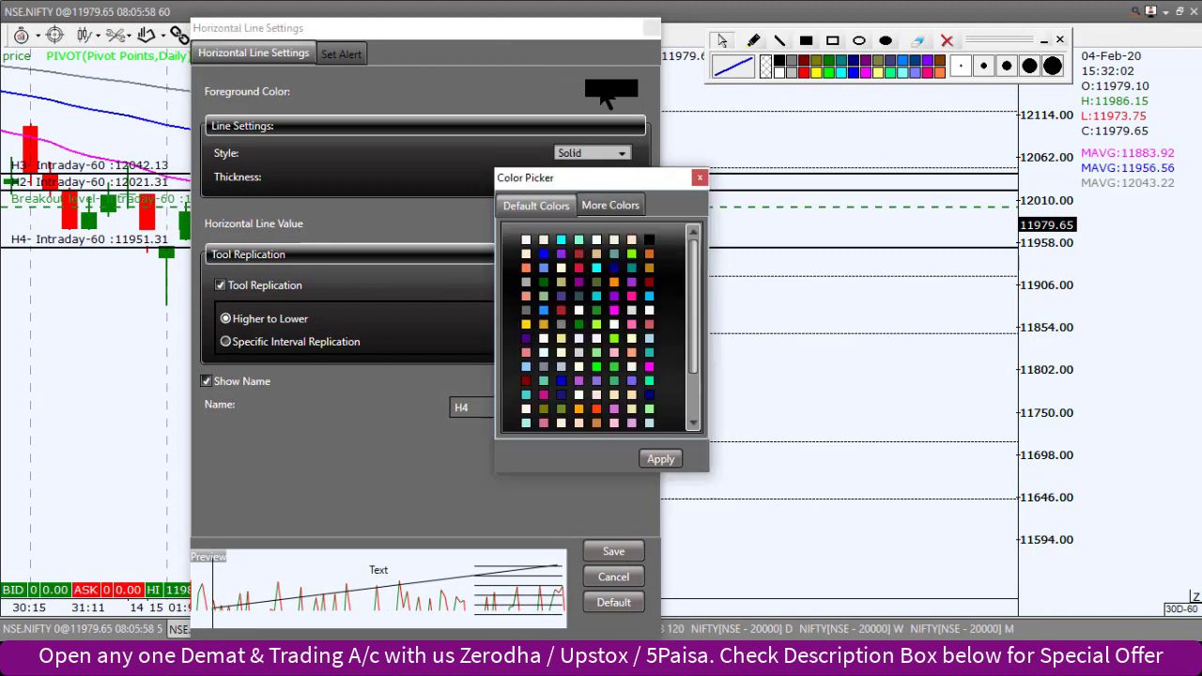
{"action": "left_click", "coordinate": [579, 268]}
{"action": "left_click", "coordinate": [660, 459]}
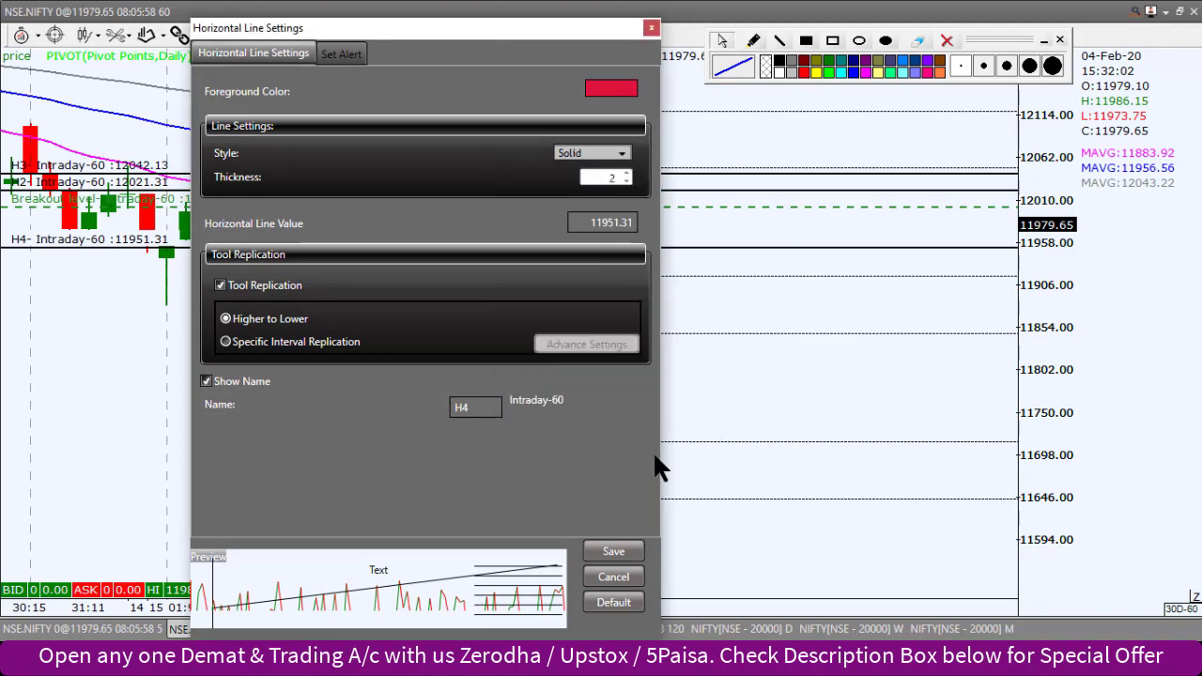
{"action": "left_click", "coordinate": [615, 153]}
{"action": "left_click", "coordinate": [602, 168]}
{"action": "double_click", "coordinate": [475, 409]}
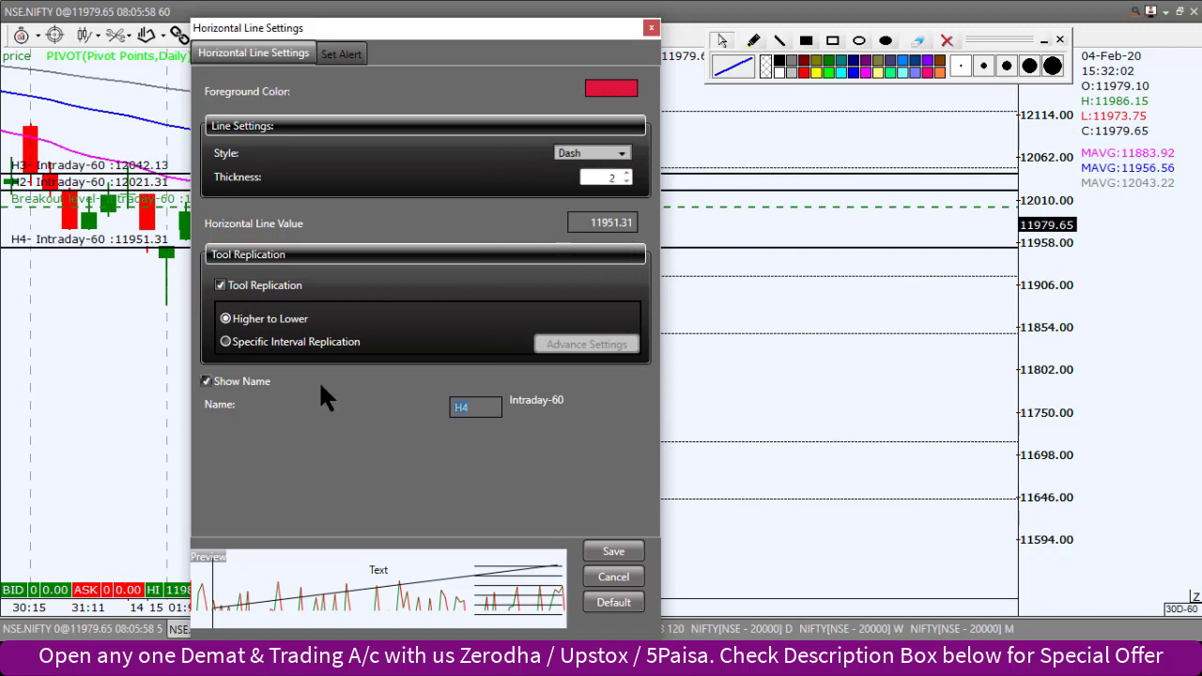
{"action": "type", "text": "Break"}
{"action": "type", "text": "down "}
{"action": "type", "text": "level"}
{"action": "left_click", "coordinate": [610, 552]}
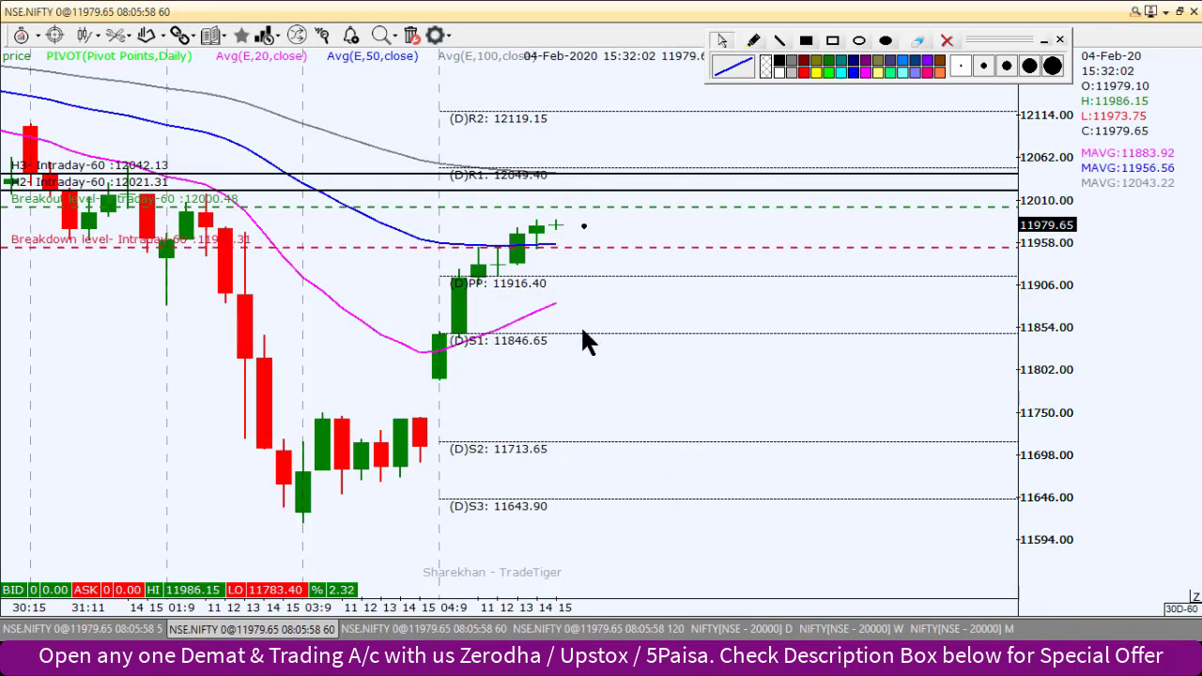
Add horizontal lines H5 at 11928.65 and H6 at 11900.58, then zoom in.
{"action": "left_click_drag", "start_coordinate": [582, 331], "coordinate": [582, 266]}
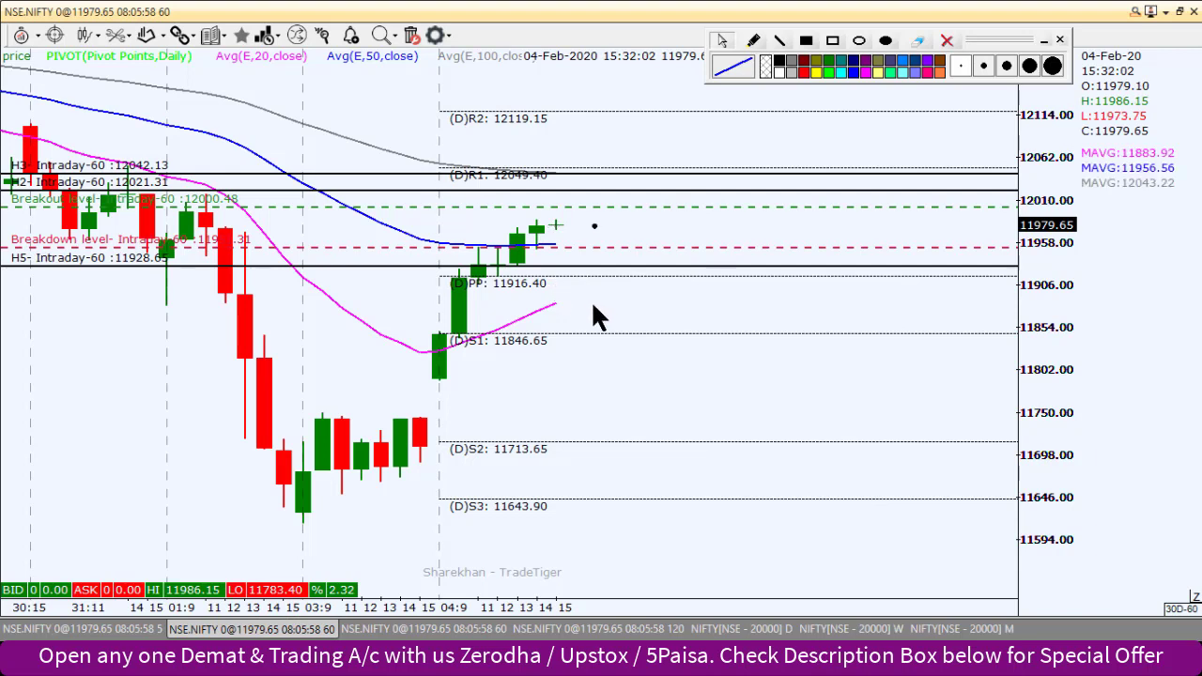
{"action": "left_click_drag", "start_coordinate": [592, 306], "coordinate": [574, 291]}
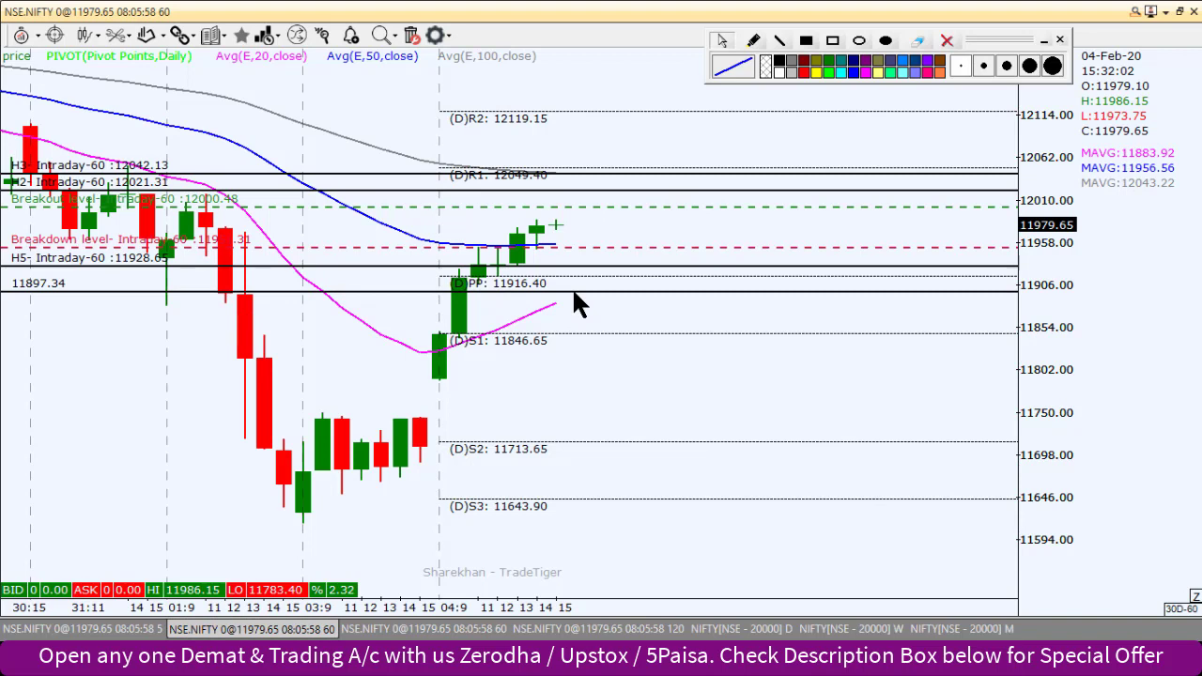
{"action": "left_click_drag", "start_coordinate": [573, 293], "coordinate": [574, 290]}
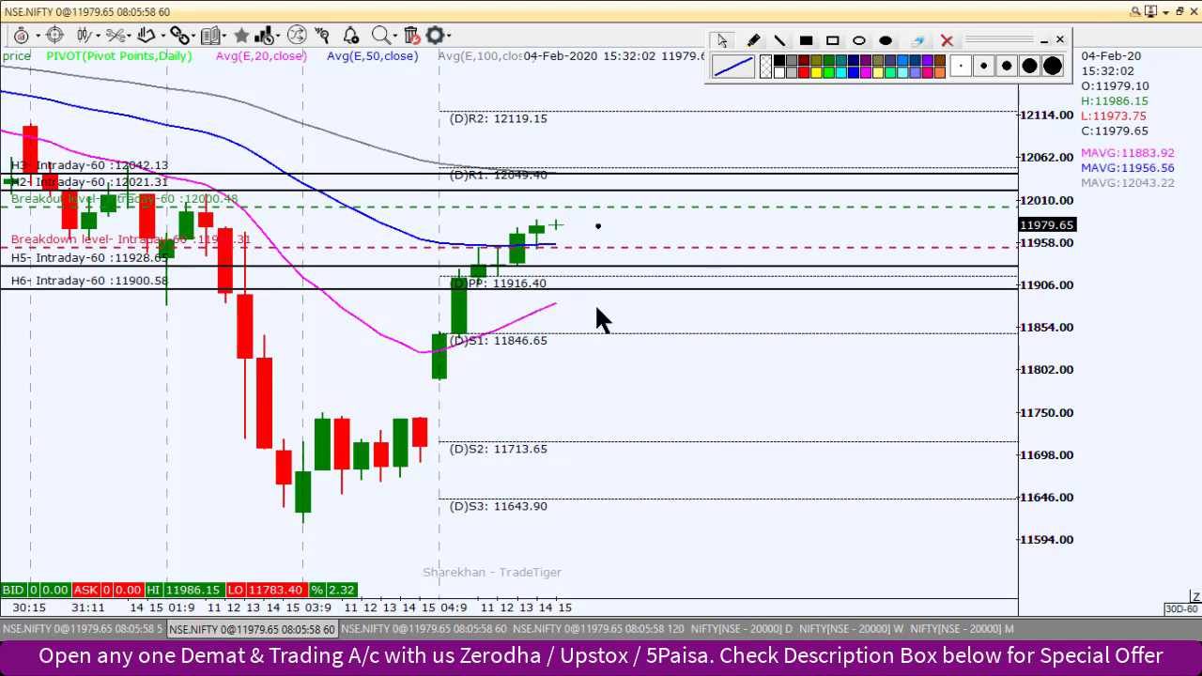
{"action": "scroll", "coordinate": [584, 311], "scroll_direction": "up", "scroll_amount": 1}
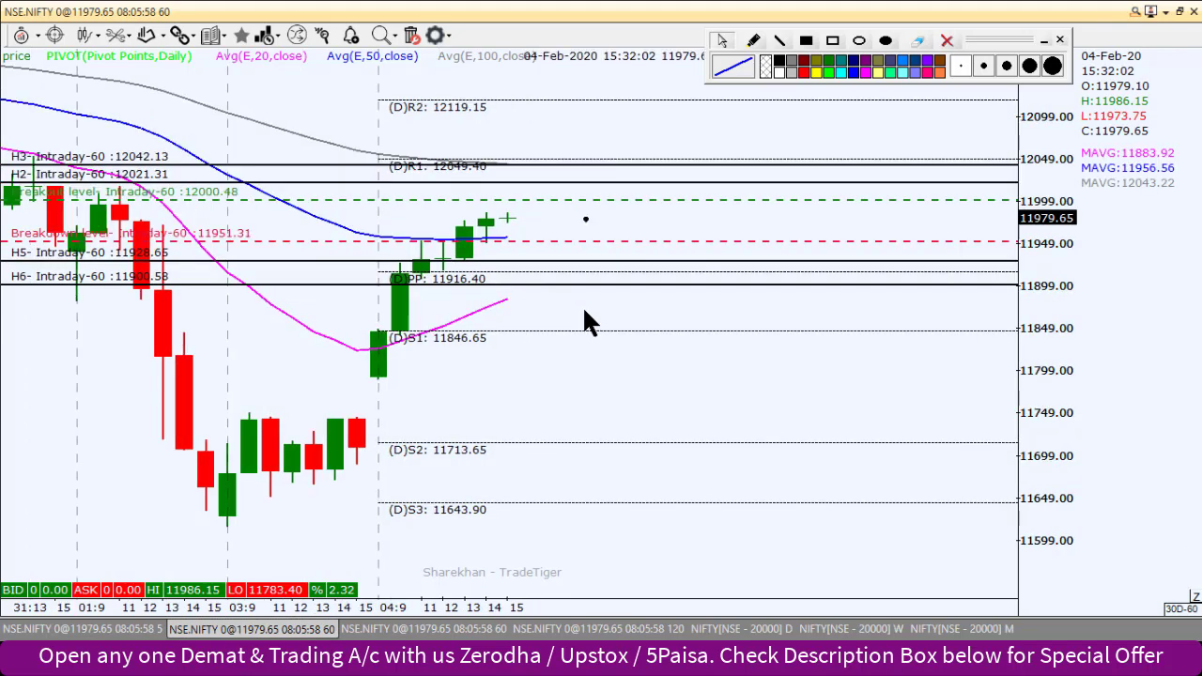
{"action": "scroll", "coordinate": [584, 310], "scroll_direction": "up", "scroll_amount": 1}
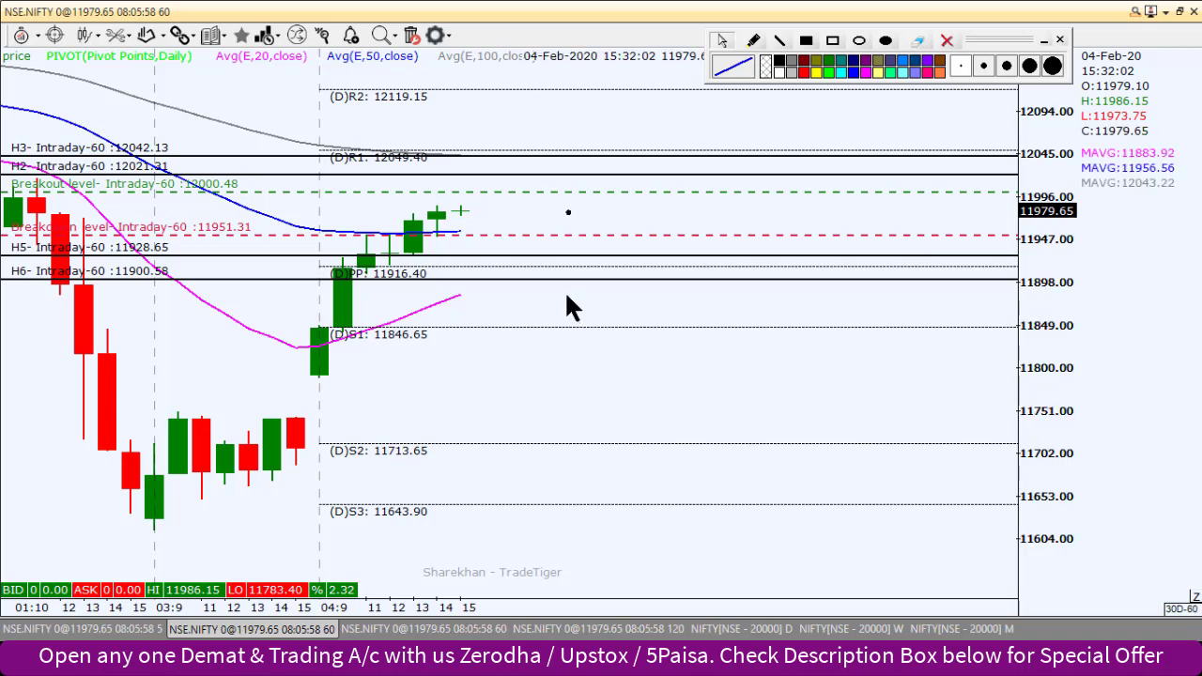